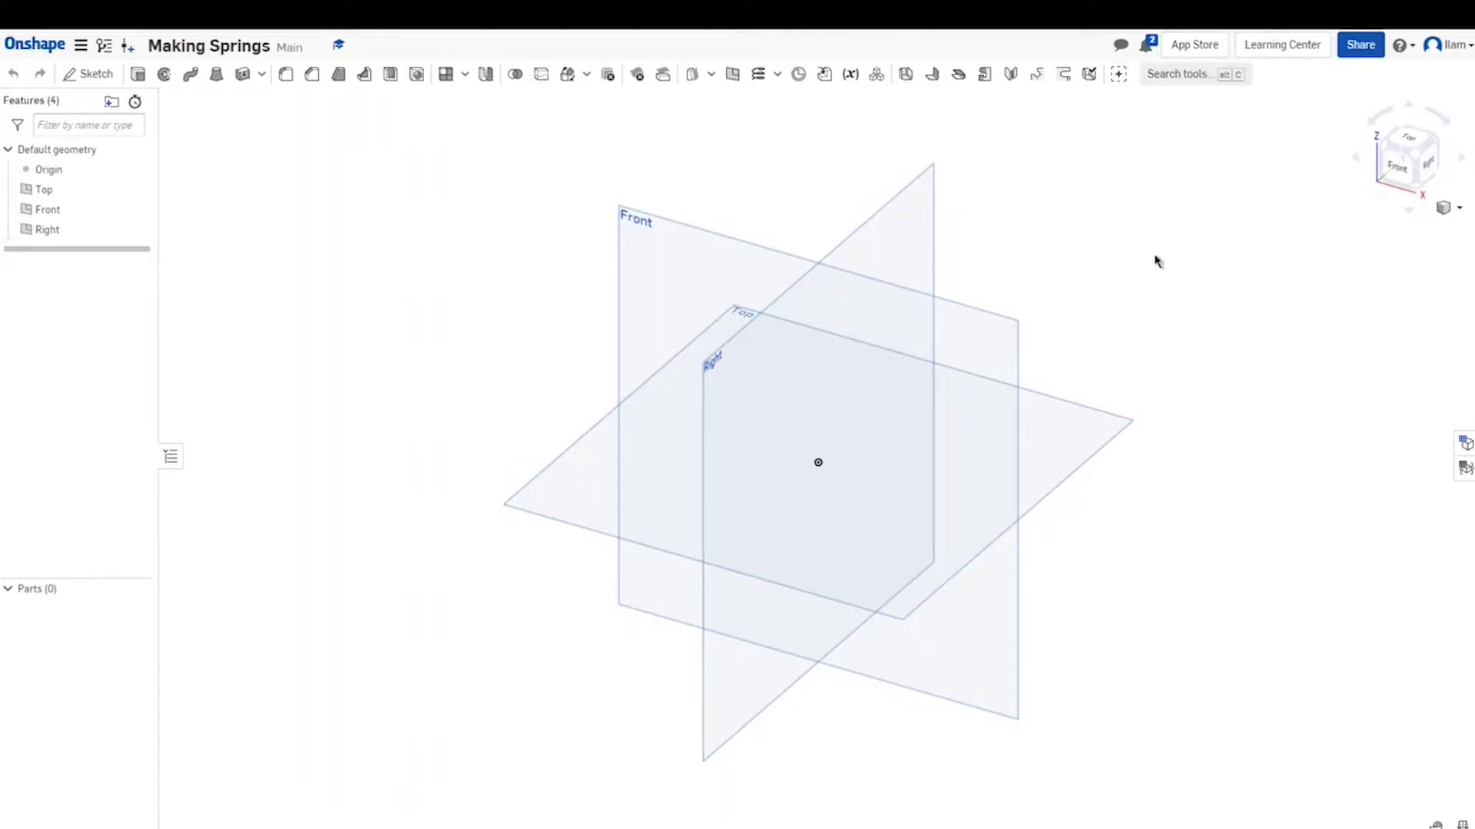
- Select the Top plane, view it face-on, and start a new sketch on it
right_drag(1157, 265, 1155, 335)
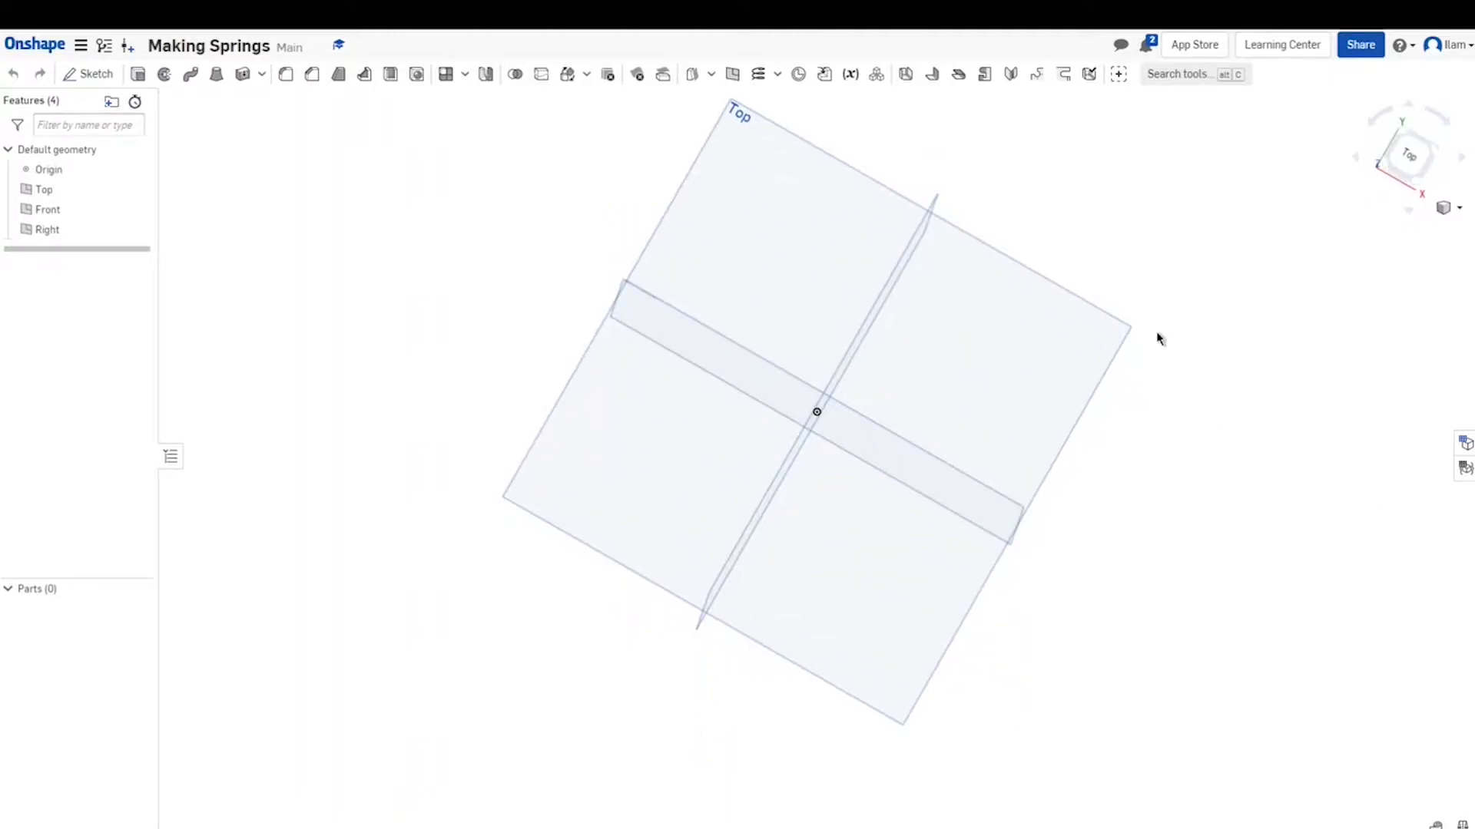
click(1021, 360)
click(1408, 157)
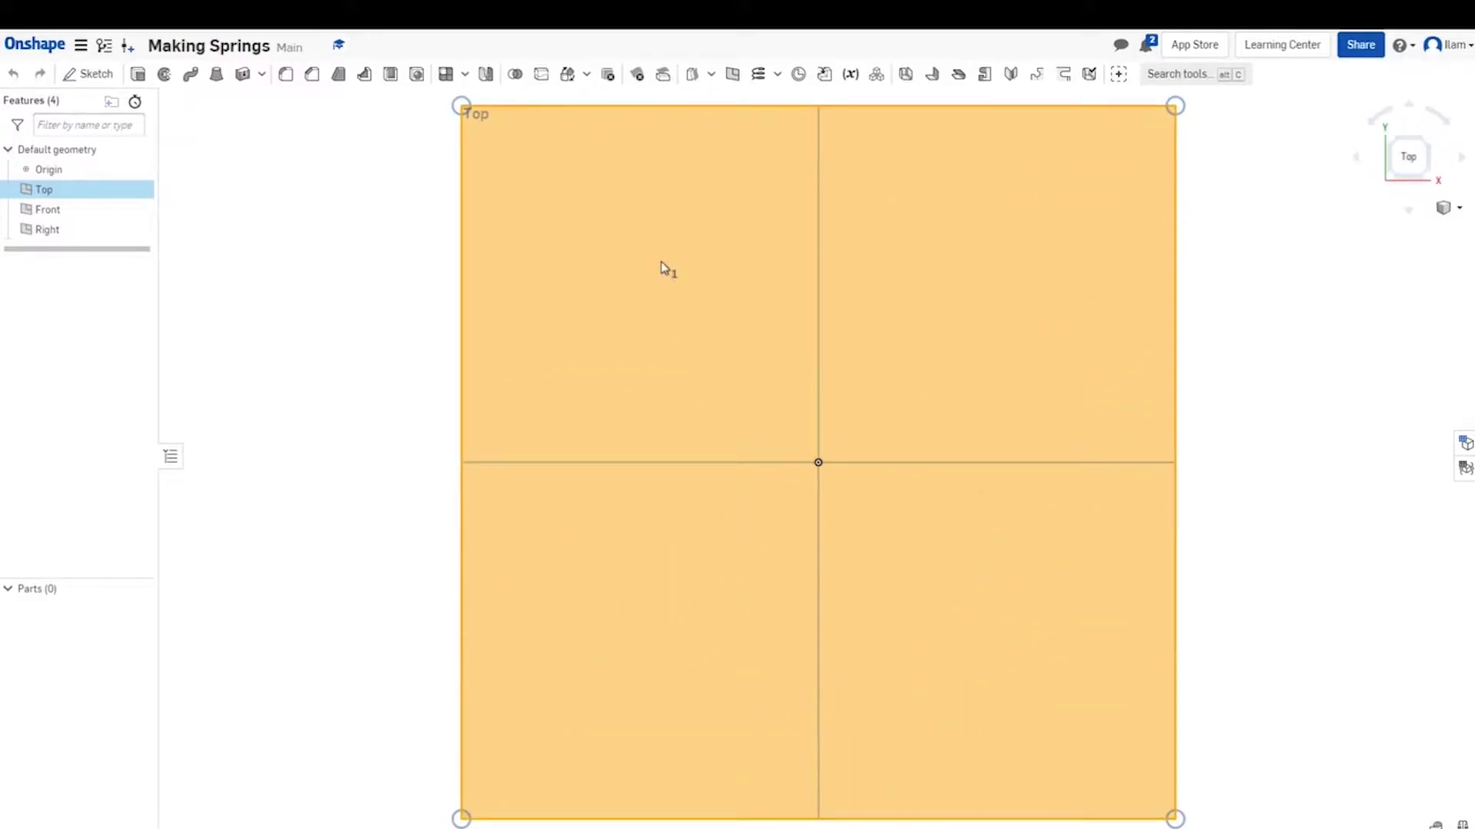
click(97, 73)
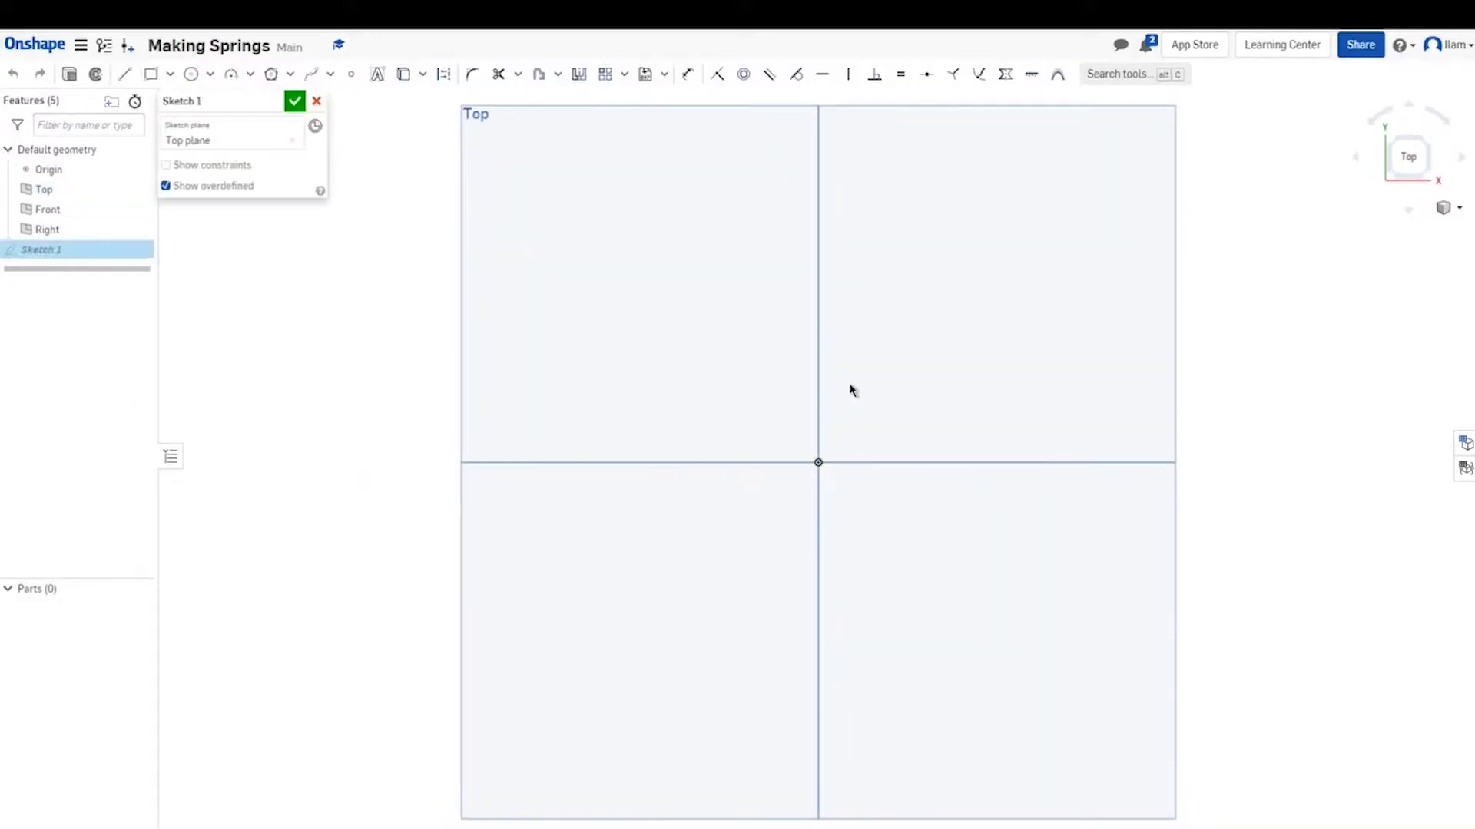
- Draw a 2.656-diameter circle centred on the origin and finish Sketch 1
click(192, 74)
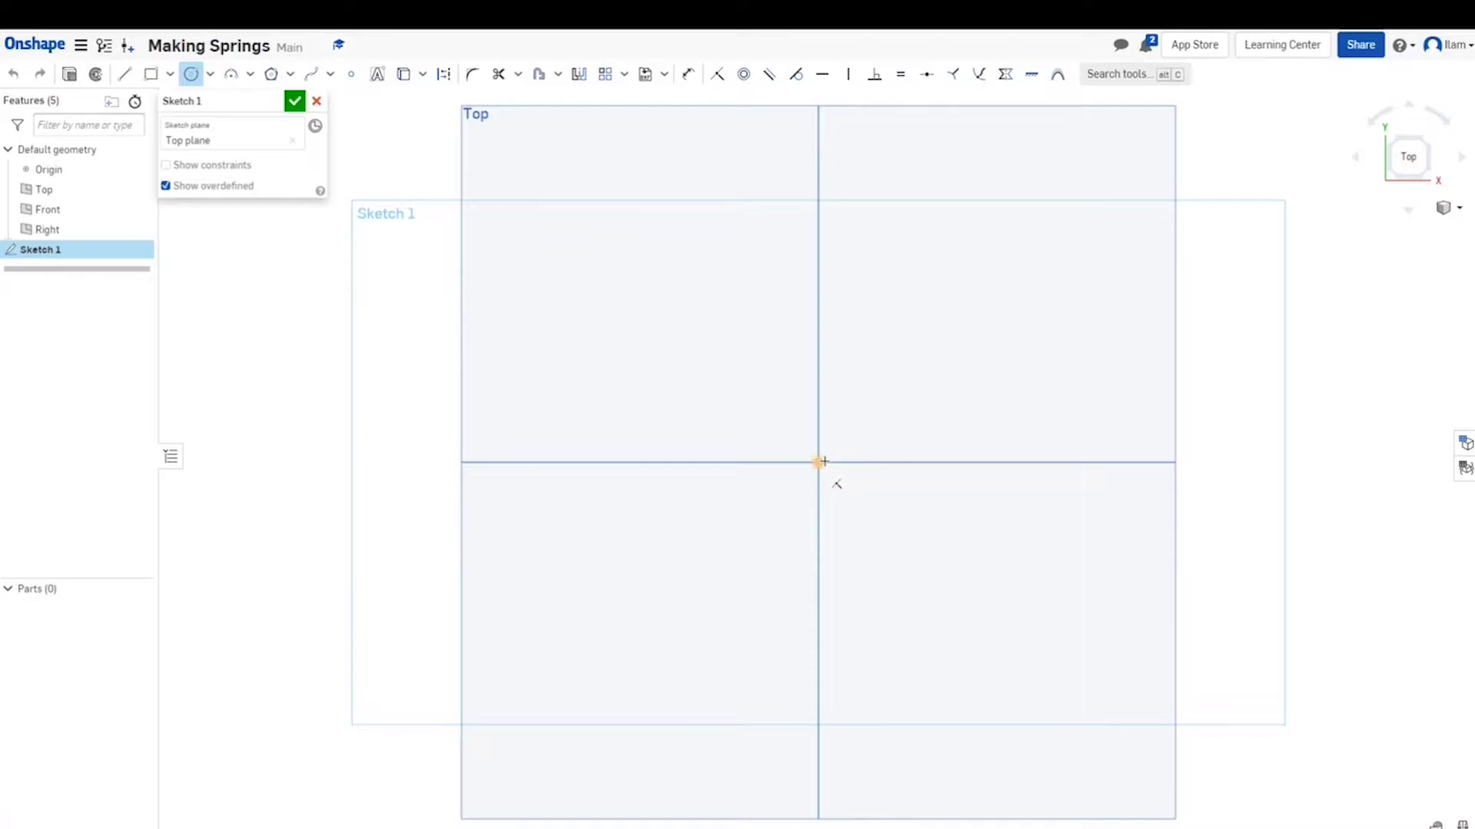
click(815, 461)
click(924, 347)
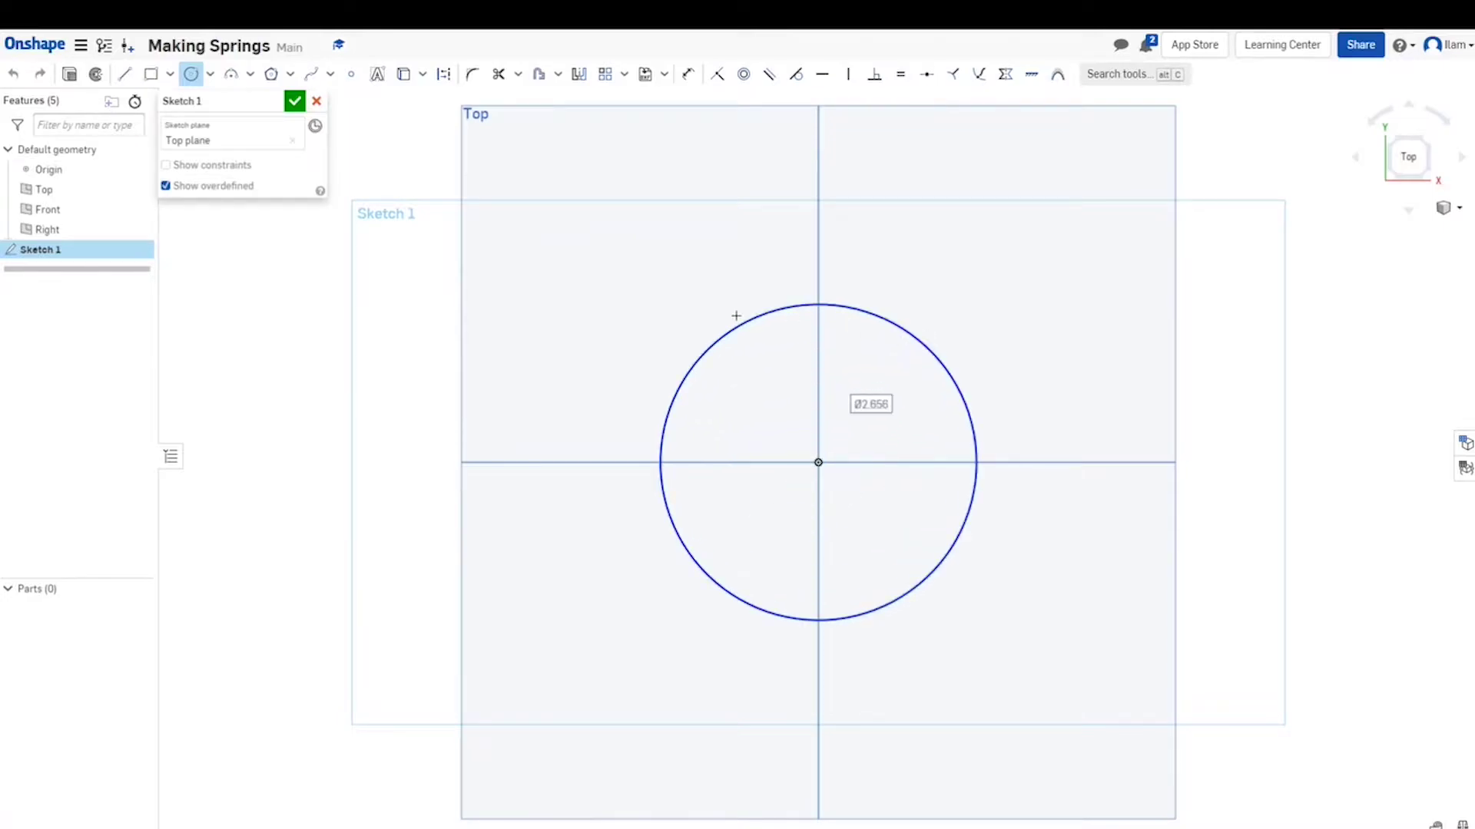
click(294, 101)
click(148, 77)
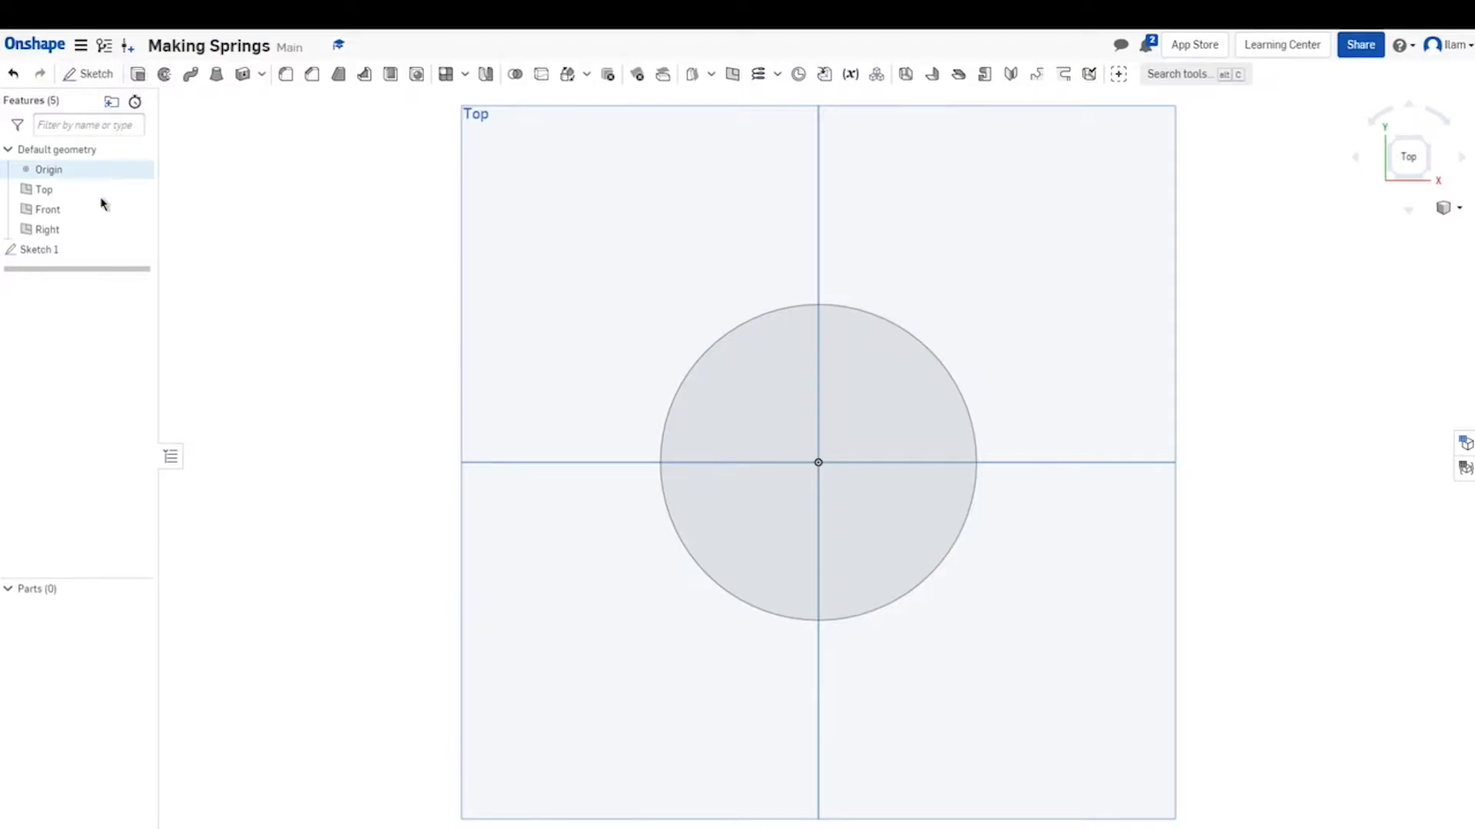
- Extrude Sketch 1's circle into a tall solid cylinder, Part 1
click(83, 257)
mouse_move(632, 553)
right_down()
mouse_move(595, 446)
mouse_move(641, 440)
right_up()
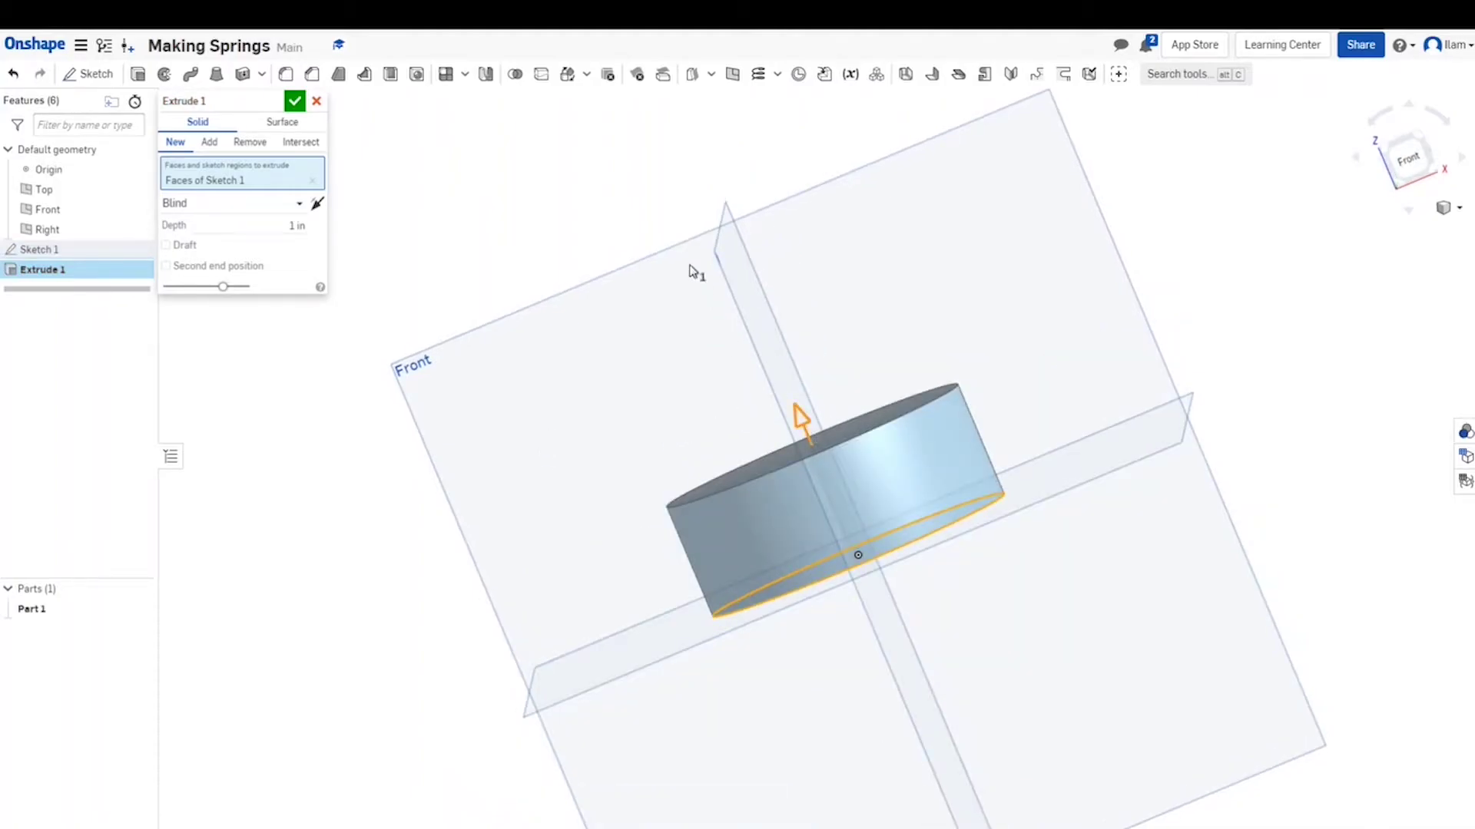
drag(801, 419, 642, 214)
scroll(711, 380, down, 3)
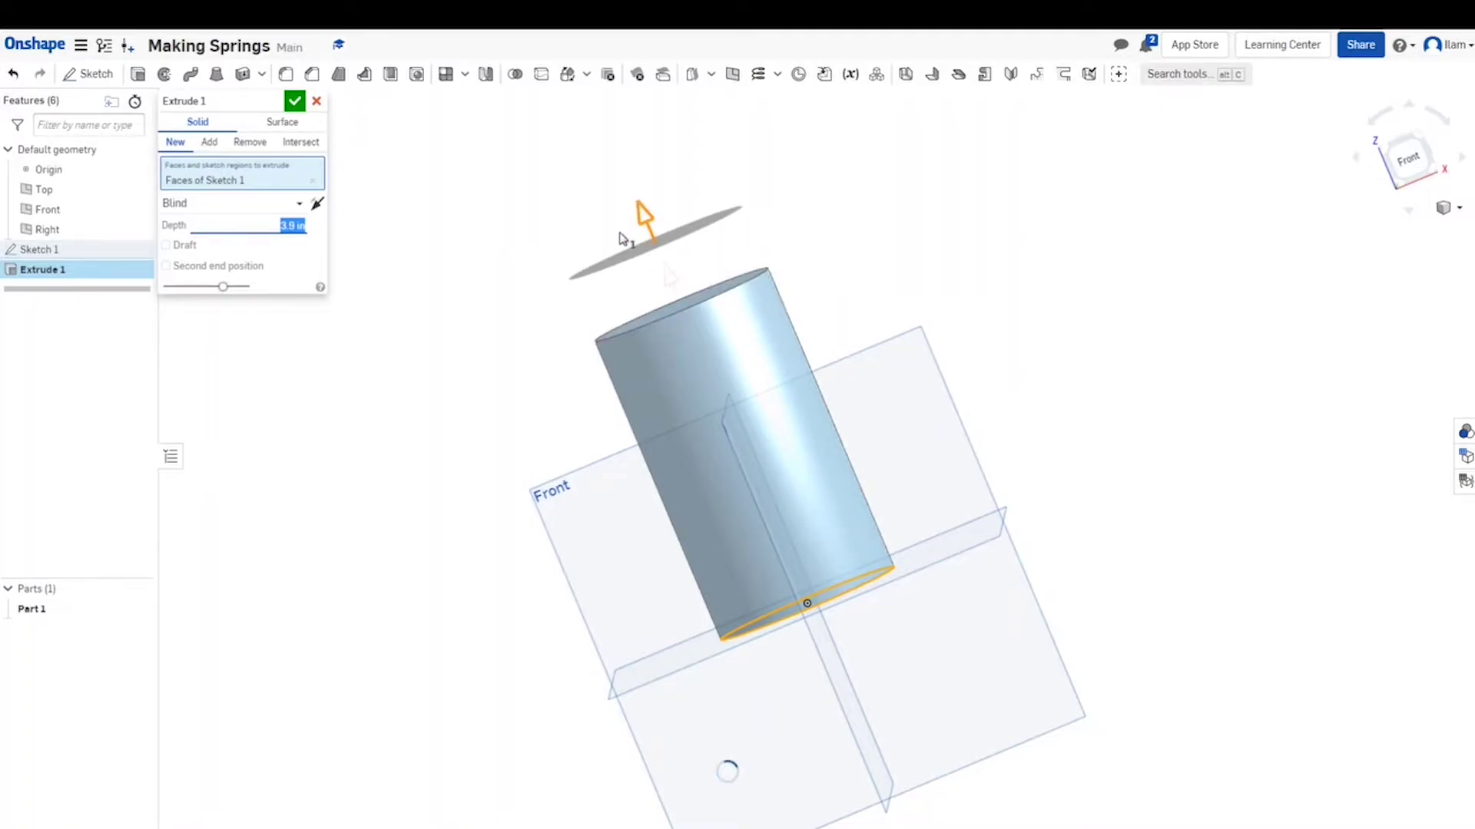
click(294, 102)
- Hide the three default planes and show the cylinder in isometric view
mouse_move(896, 414)
right_down()
mouse_move(958, 438)
mouse_move(870, 403)
right_up()
key(p)
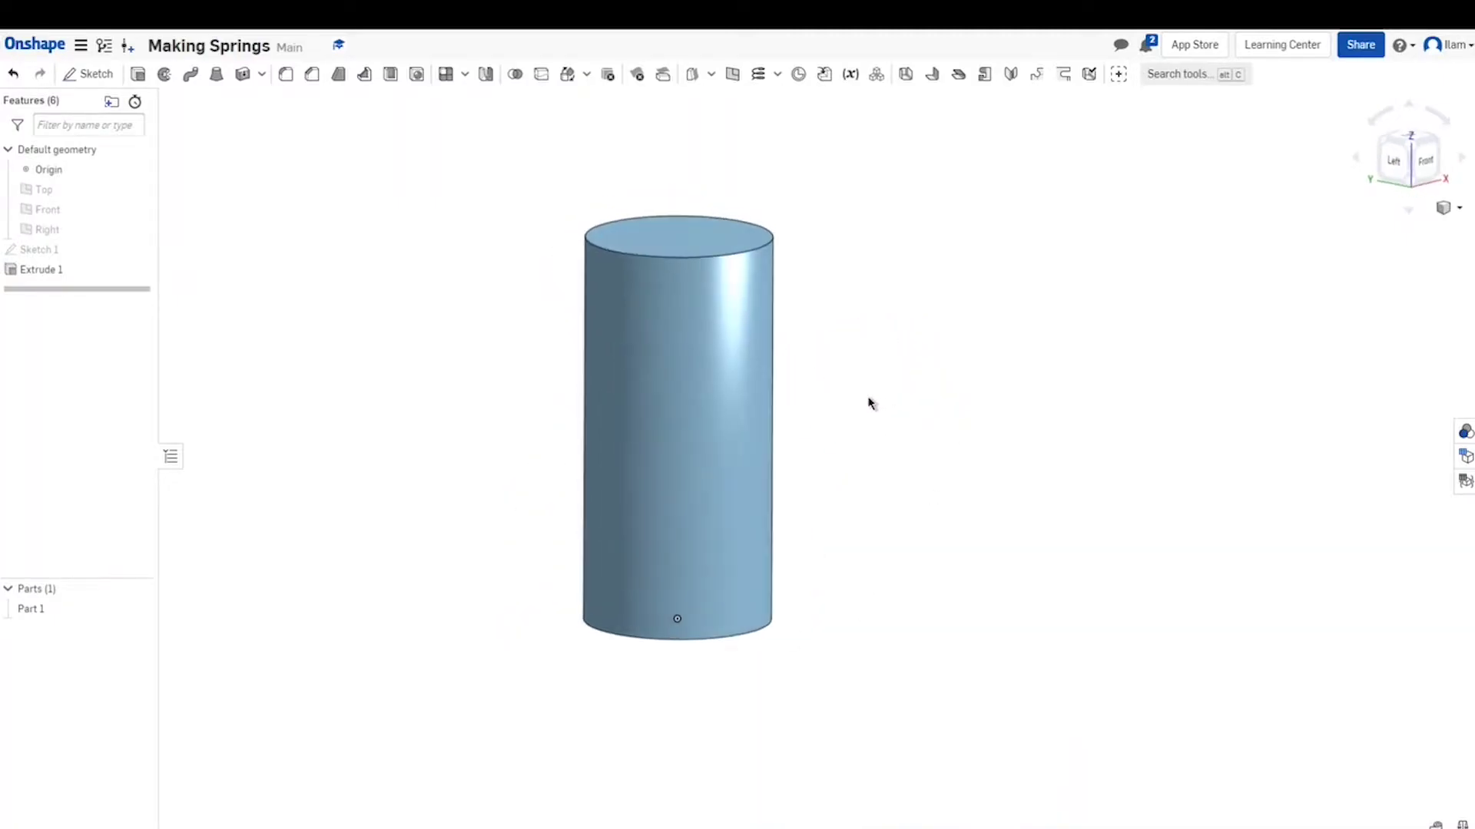
key(shift+7)
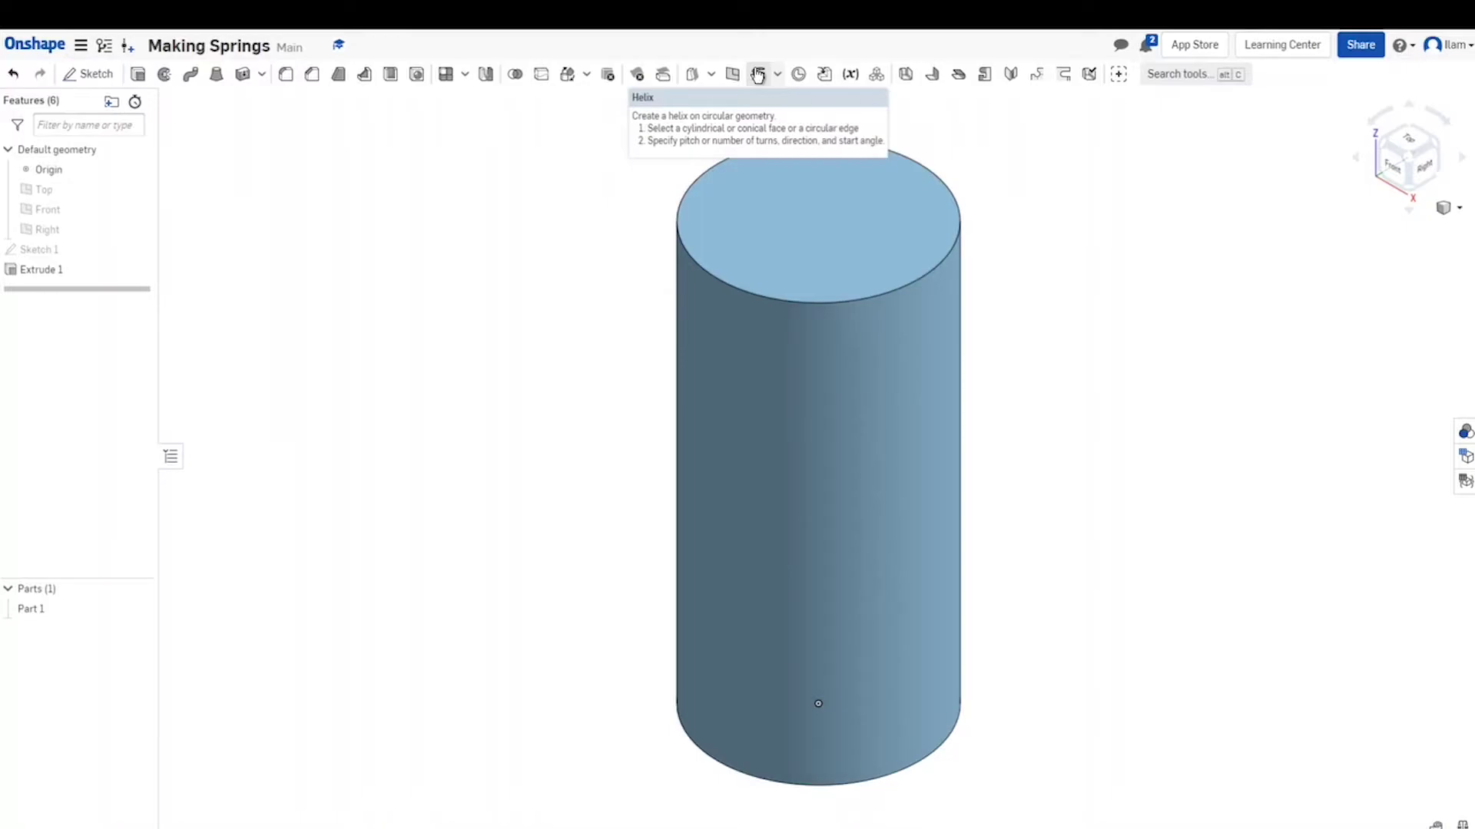
- Wrap a 4-revolution clockwise helix around the cylinder's side face
click(758, 74)
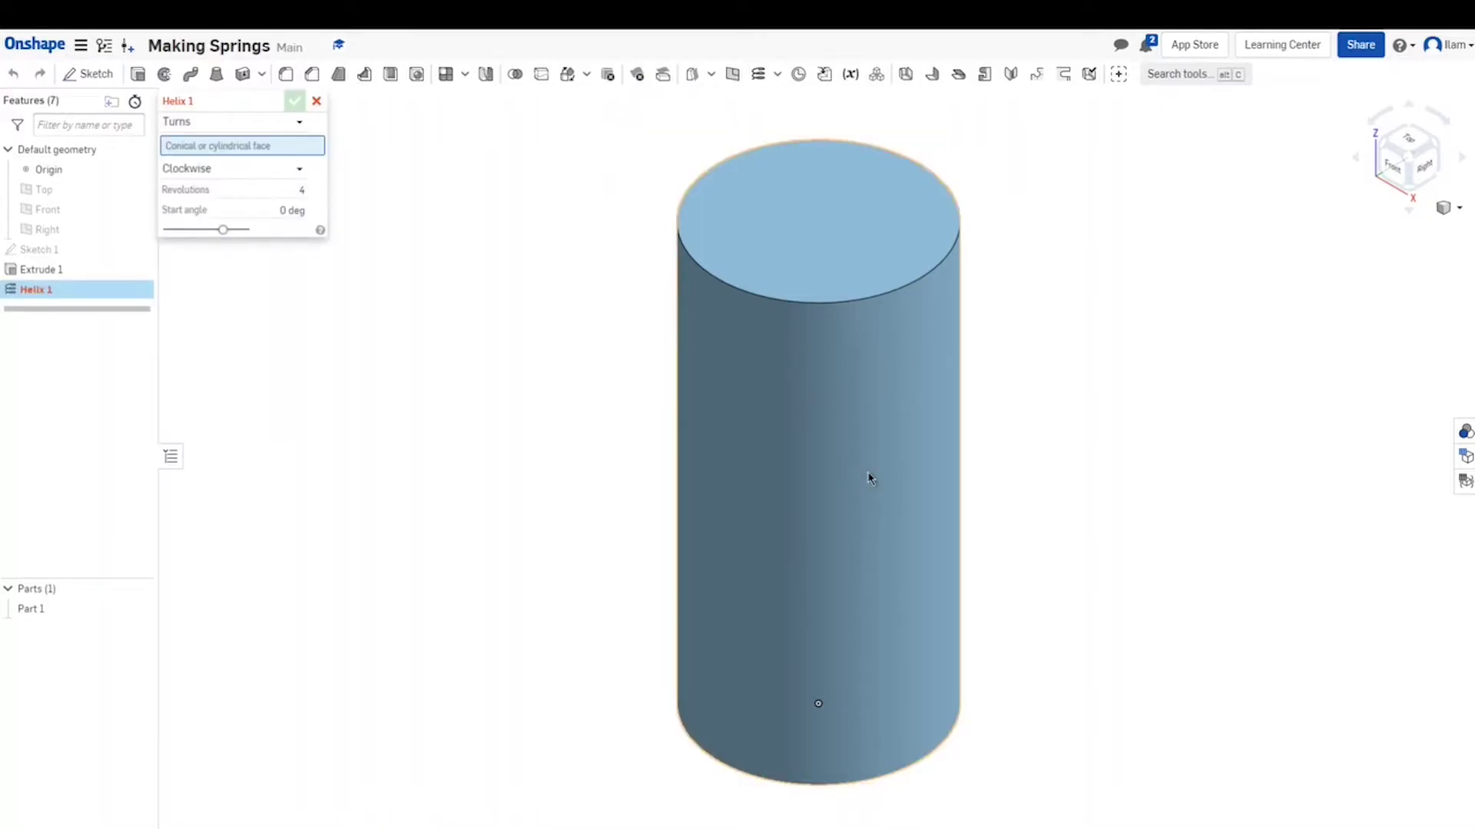
click(862, 430)
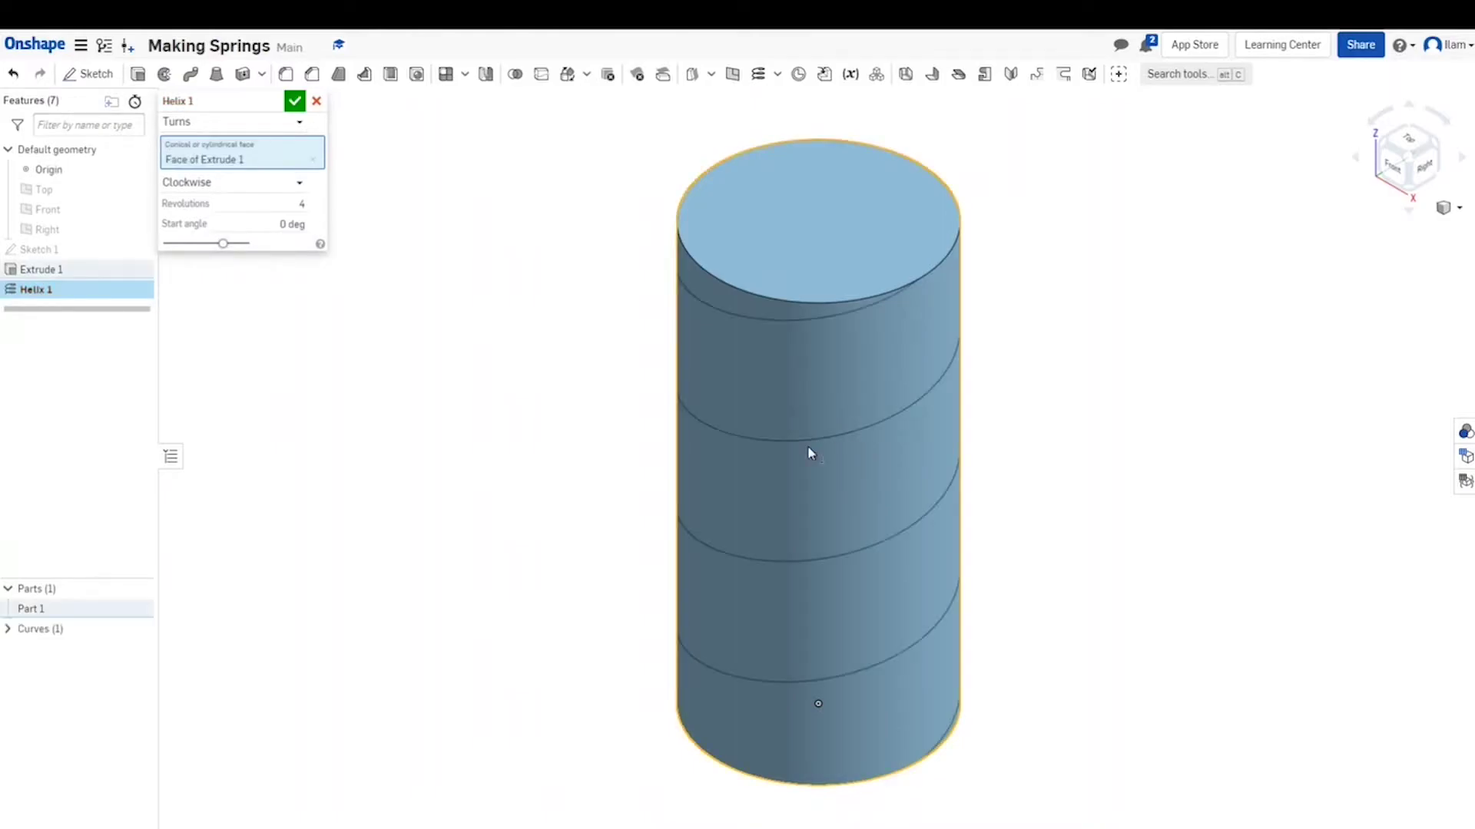
right_drag(906, 693, 918, 655)
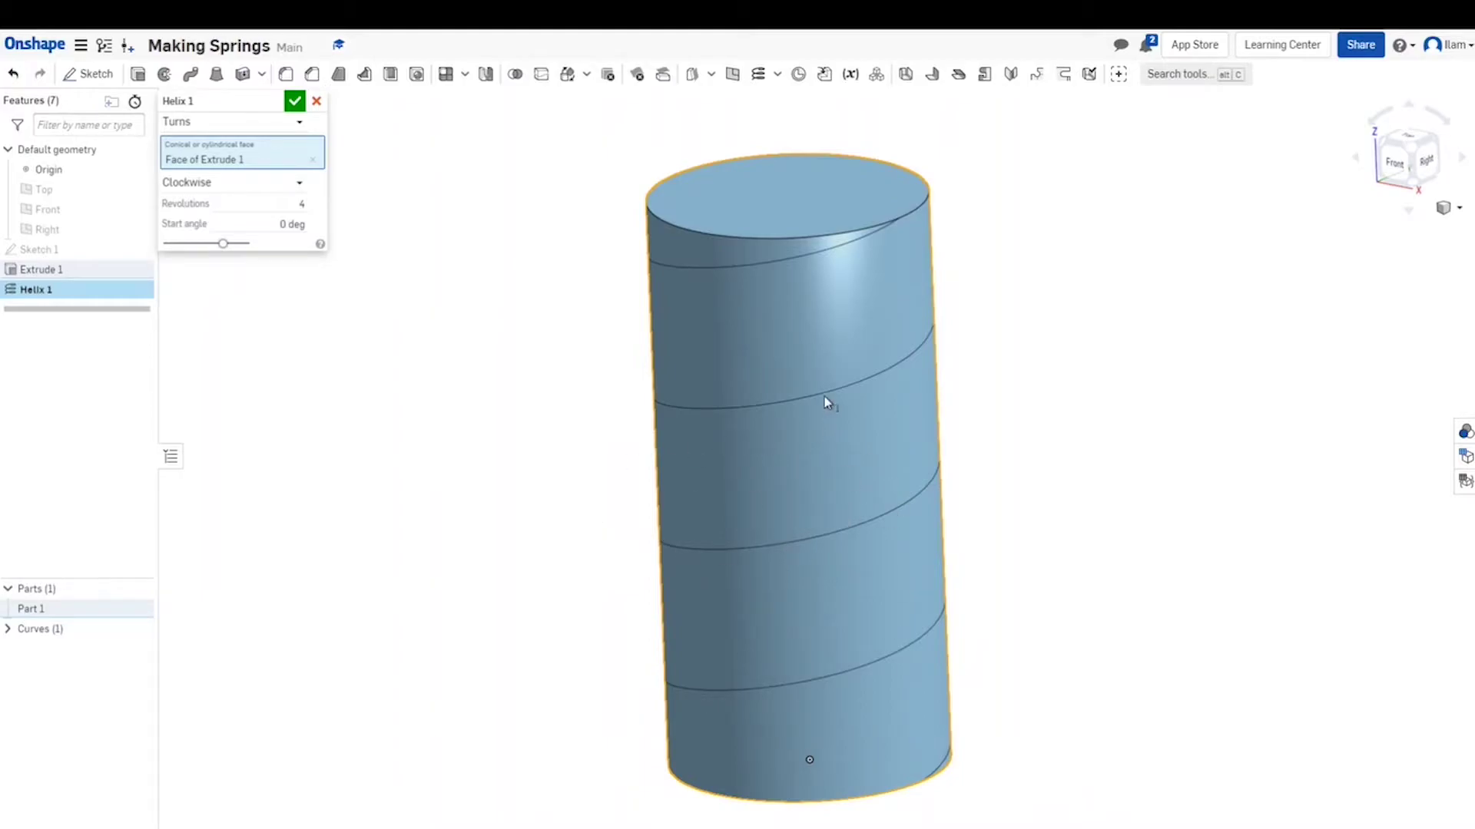
right_drag(704, 504, 830, 421)
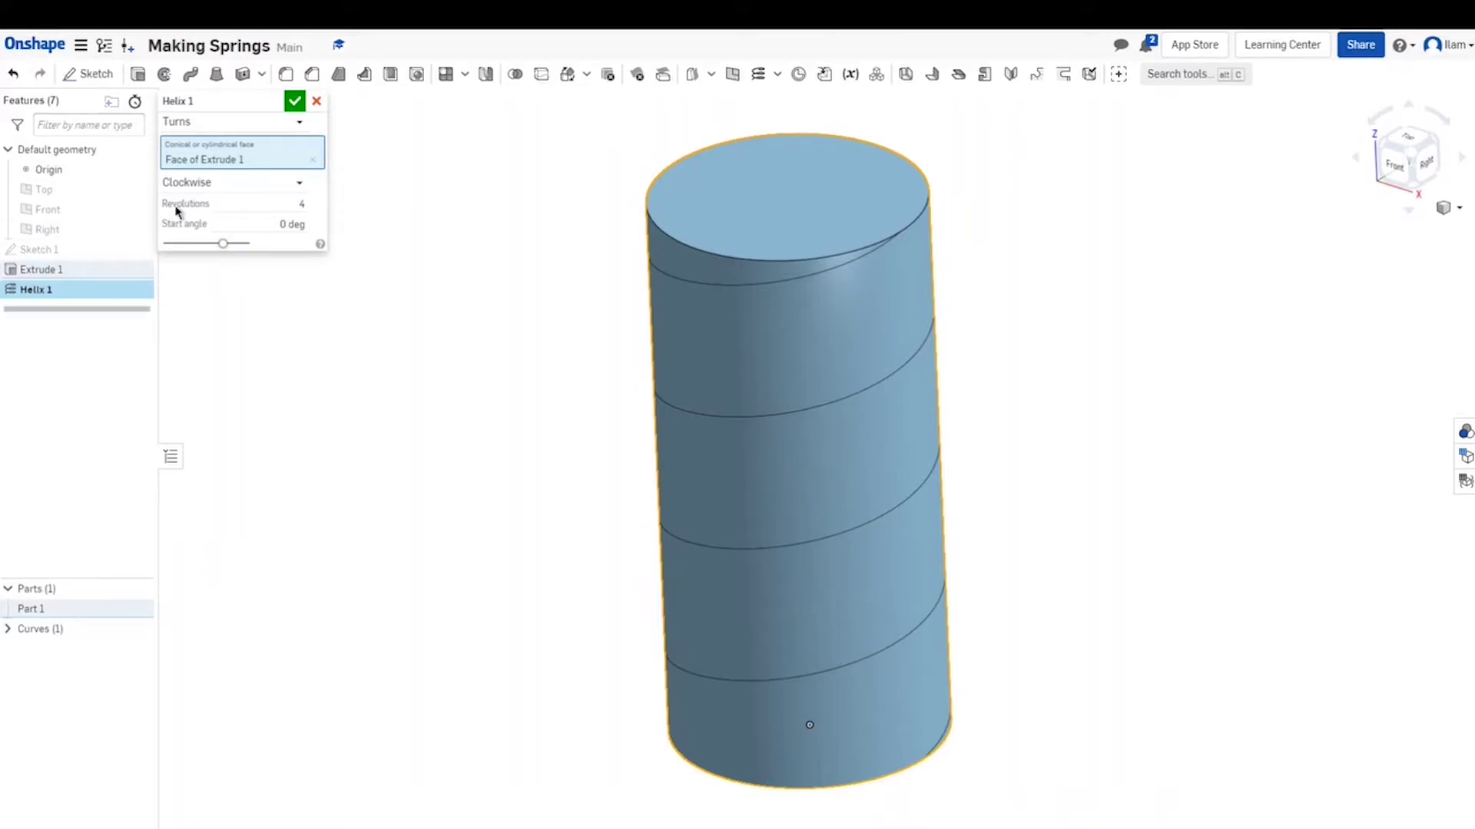
- Keep the helix clockwise, raise its revolutions from 4 to 25, and accept Helix 1
click(278, 187)
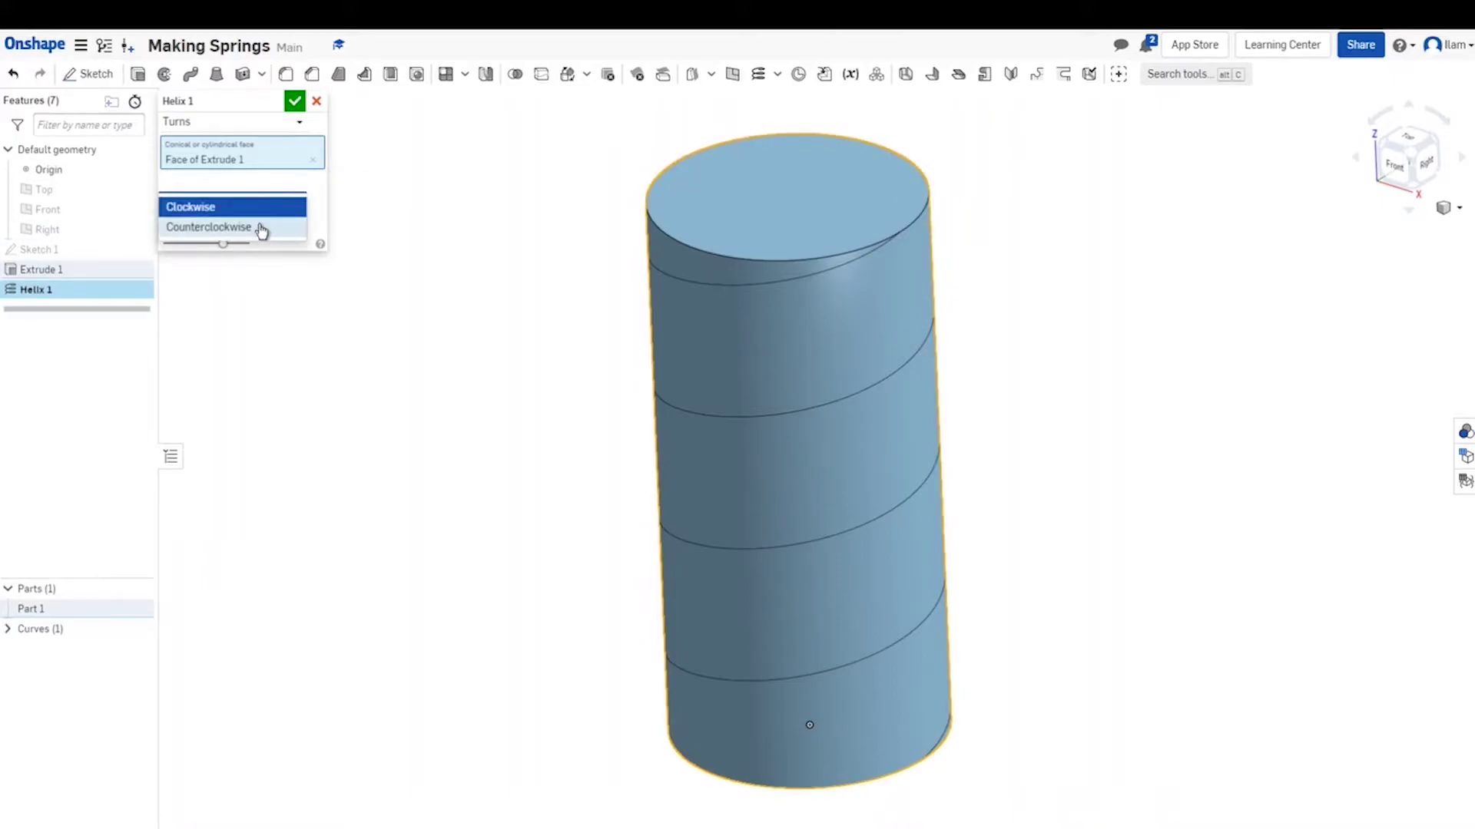
click(260, 224)
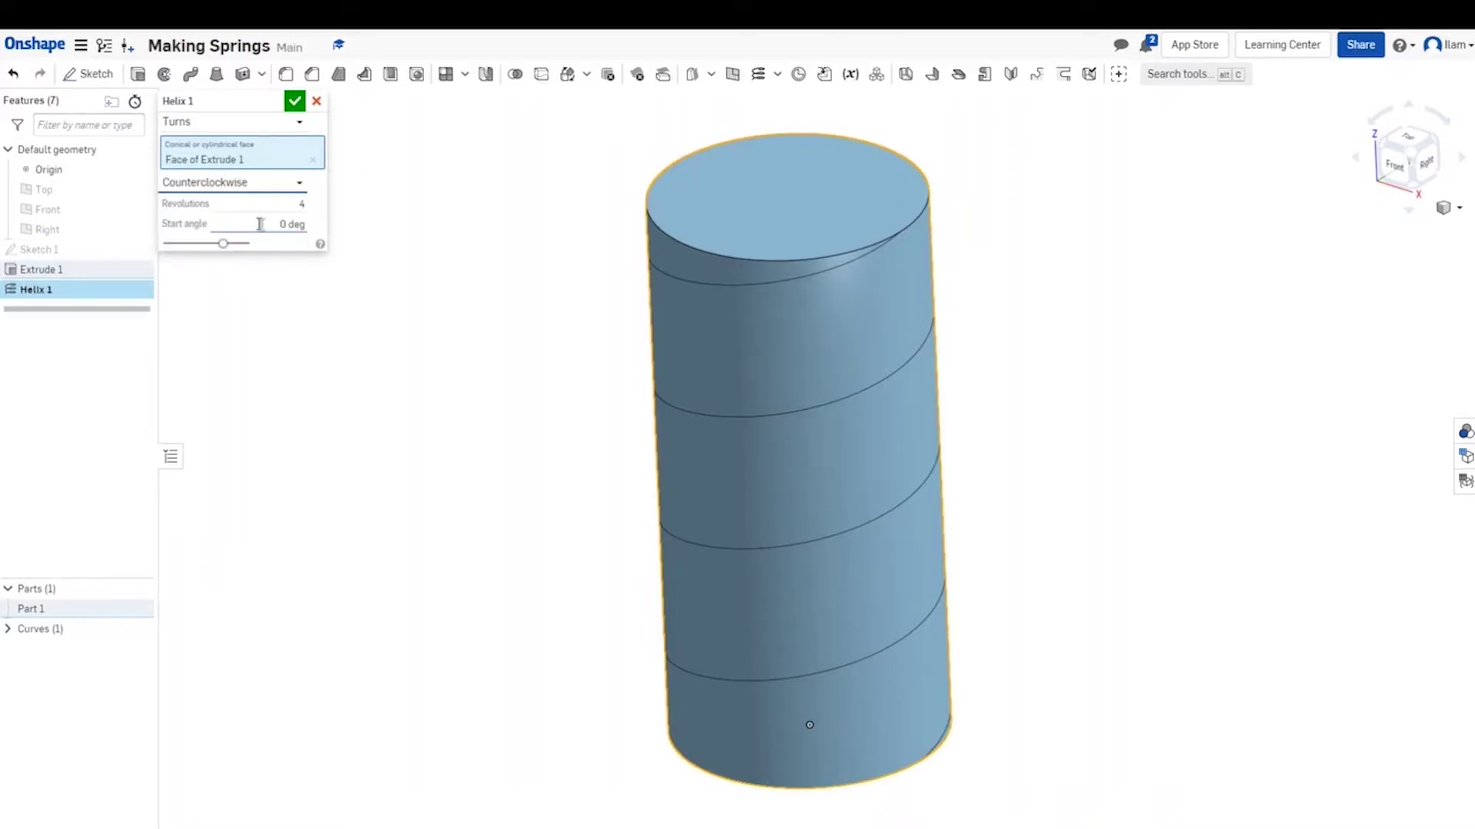
click(281, 184)
click(267, 207)
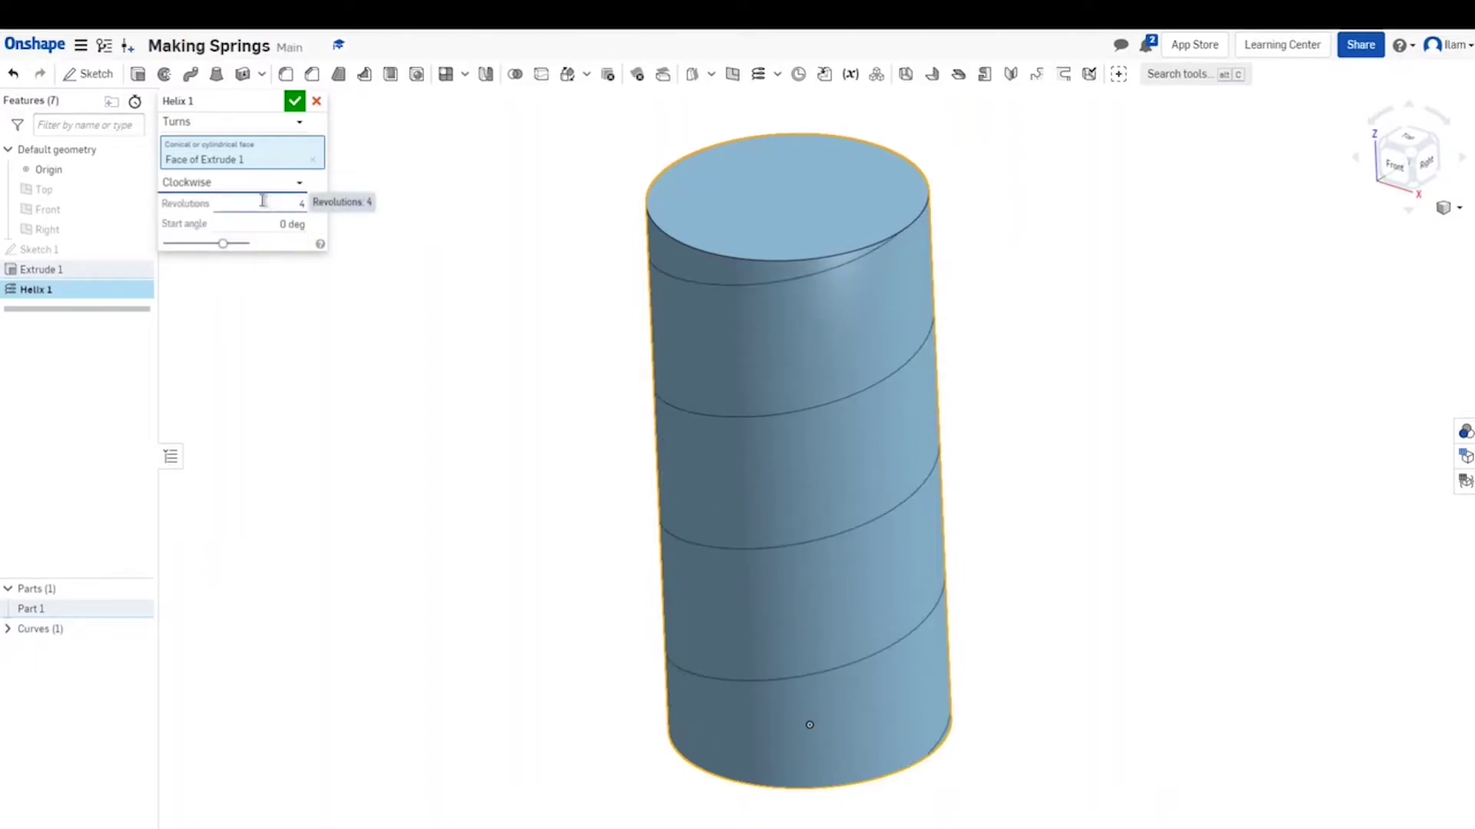
double_click(259, 202)
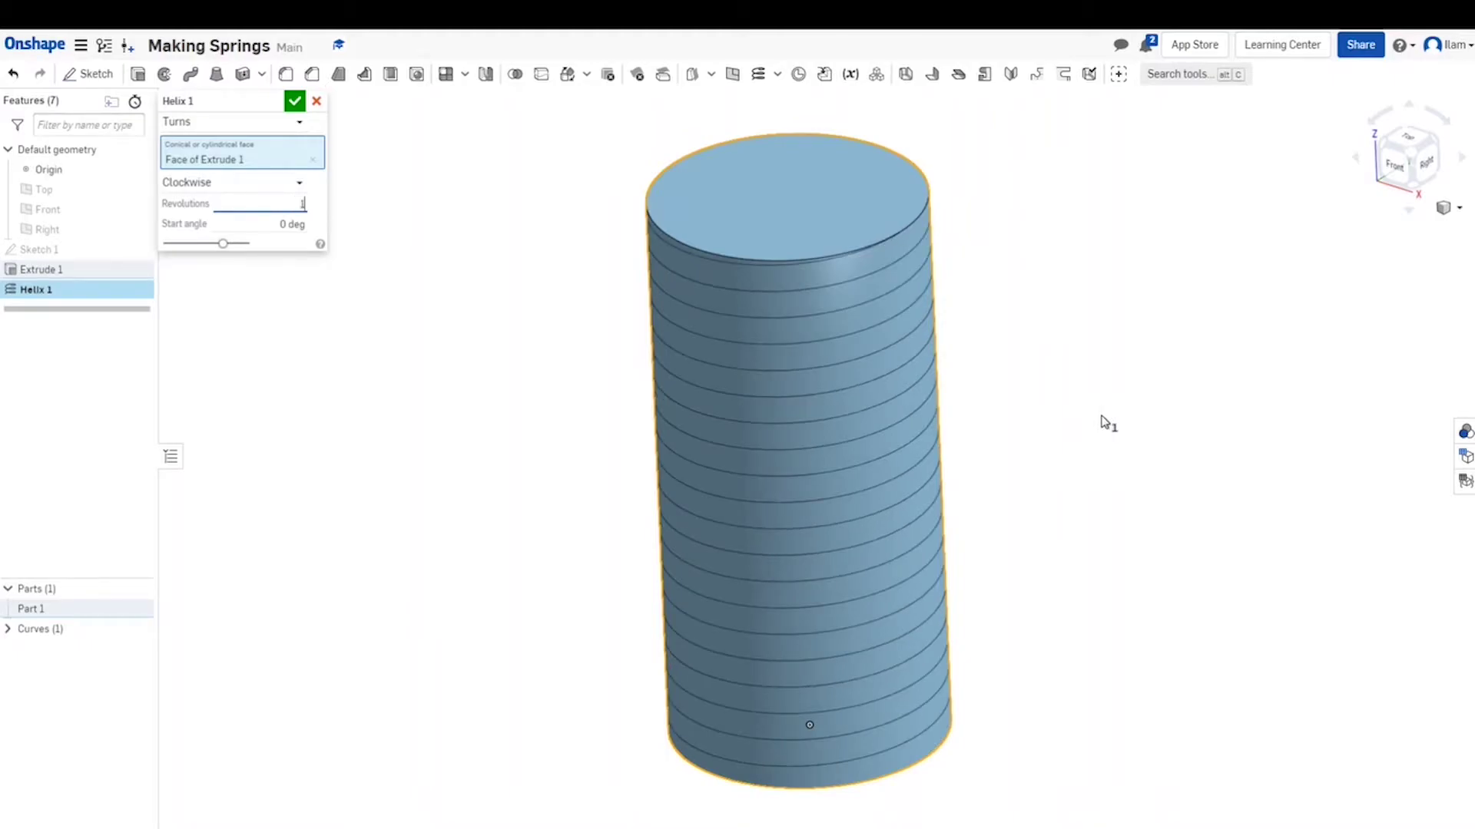
key(Return)
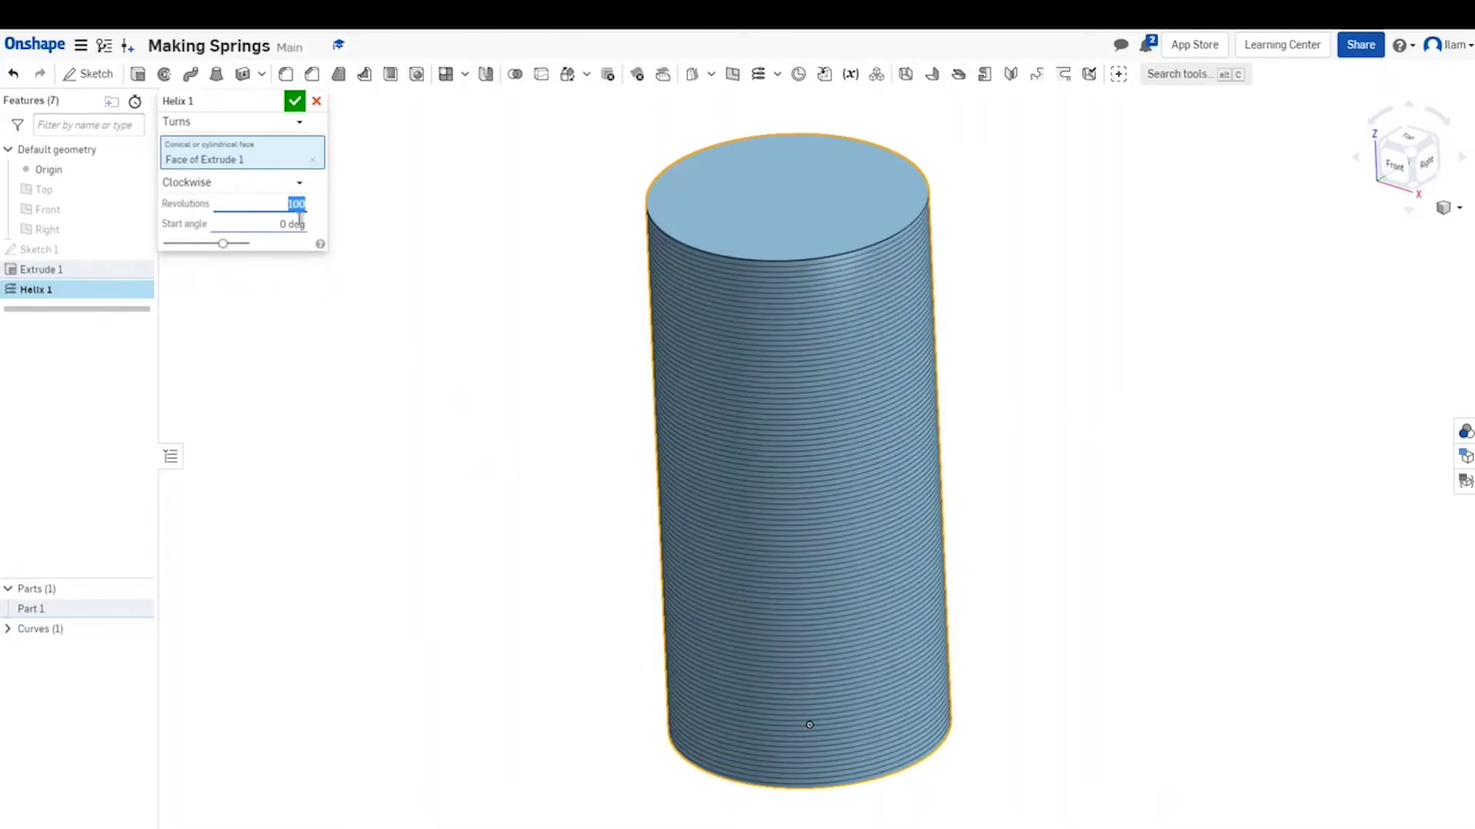
right_drag(1067, 510, 743, 418)
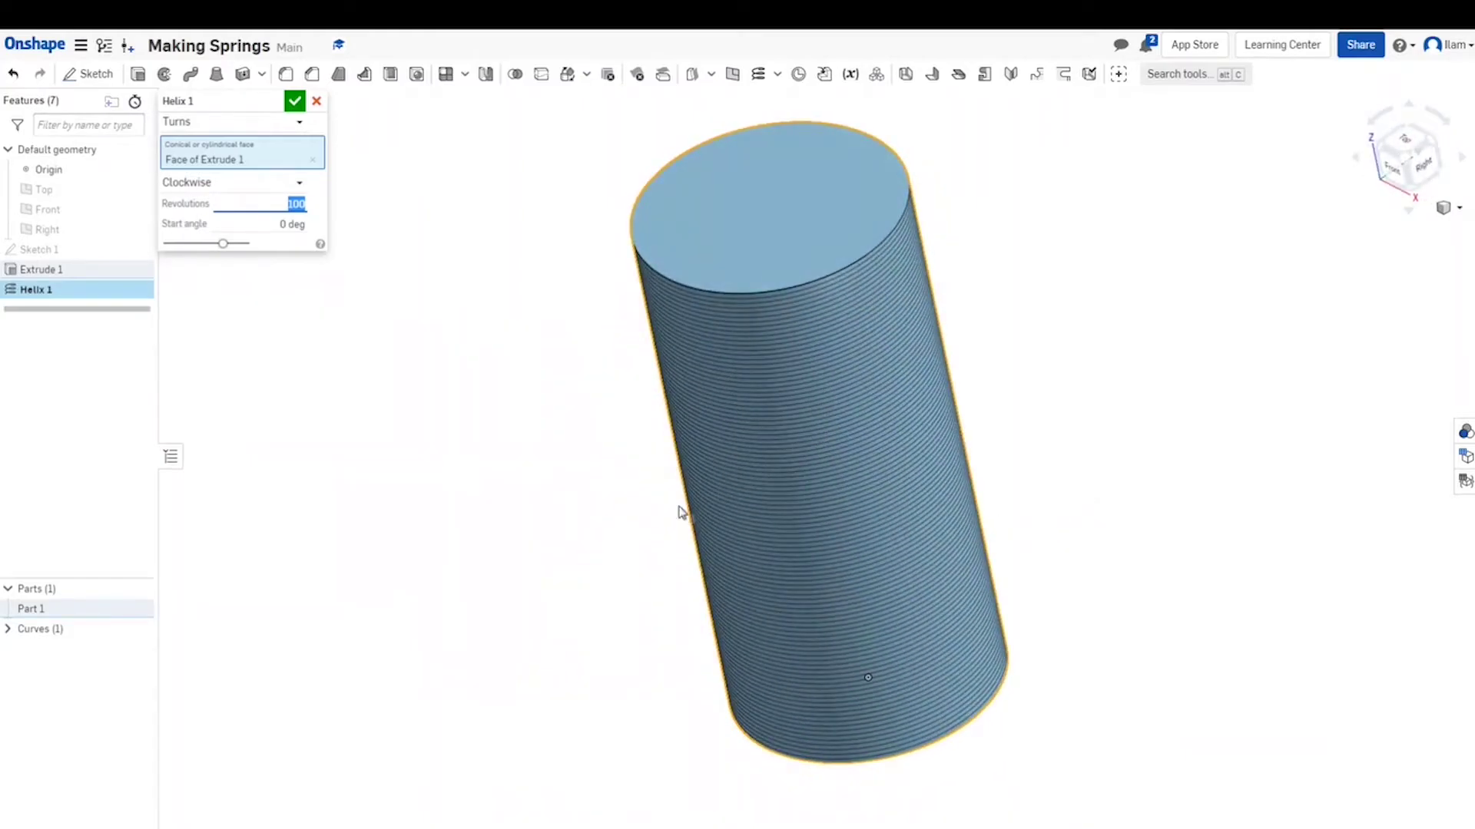
right_drag(680, 513, 556, 474)
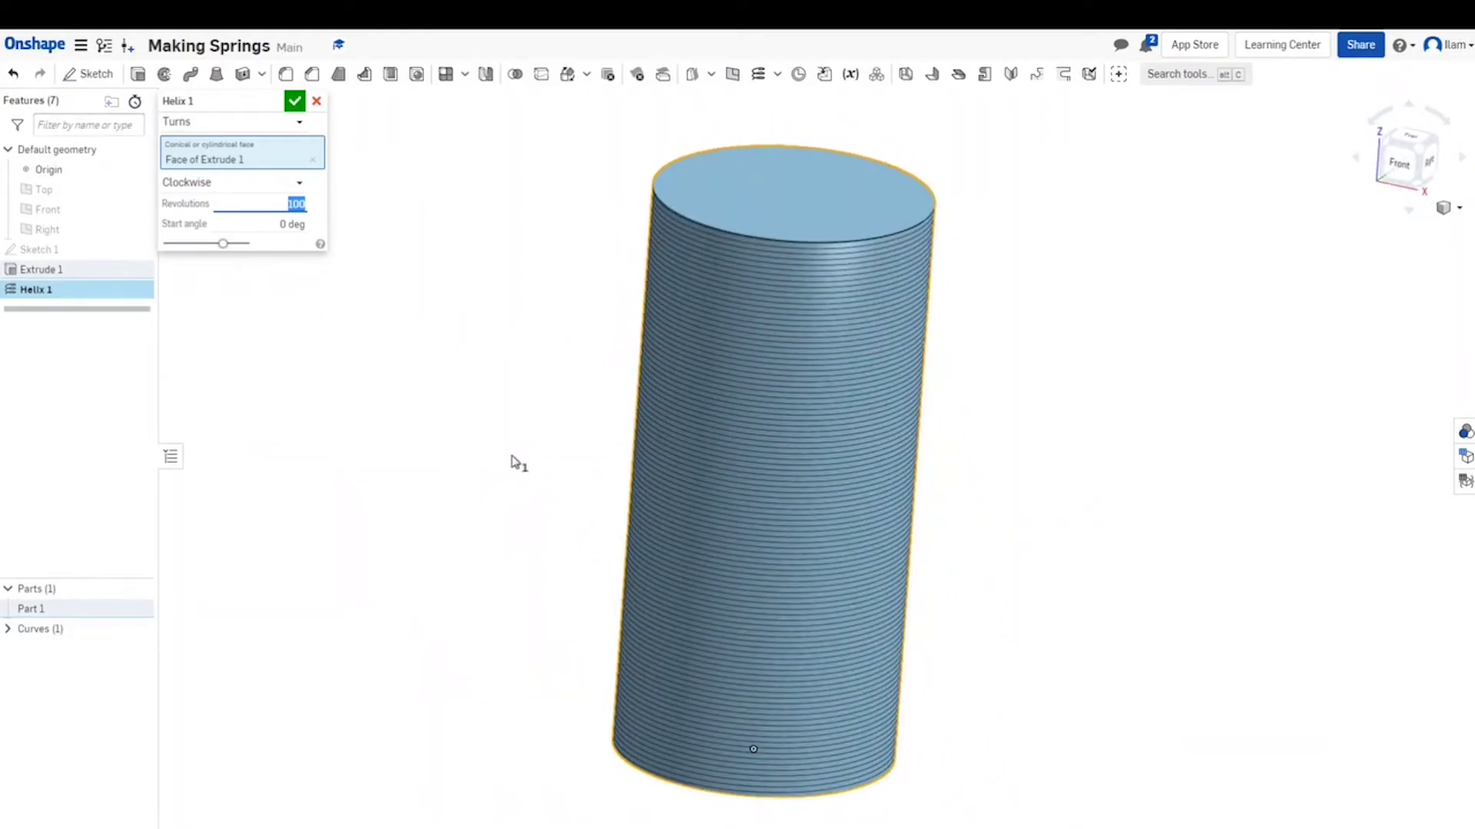
text(5)
key(BackSpace)
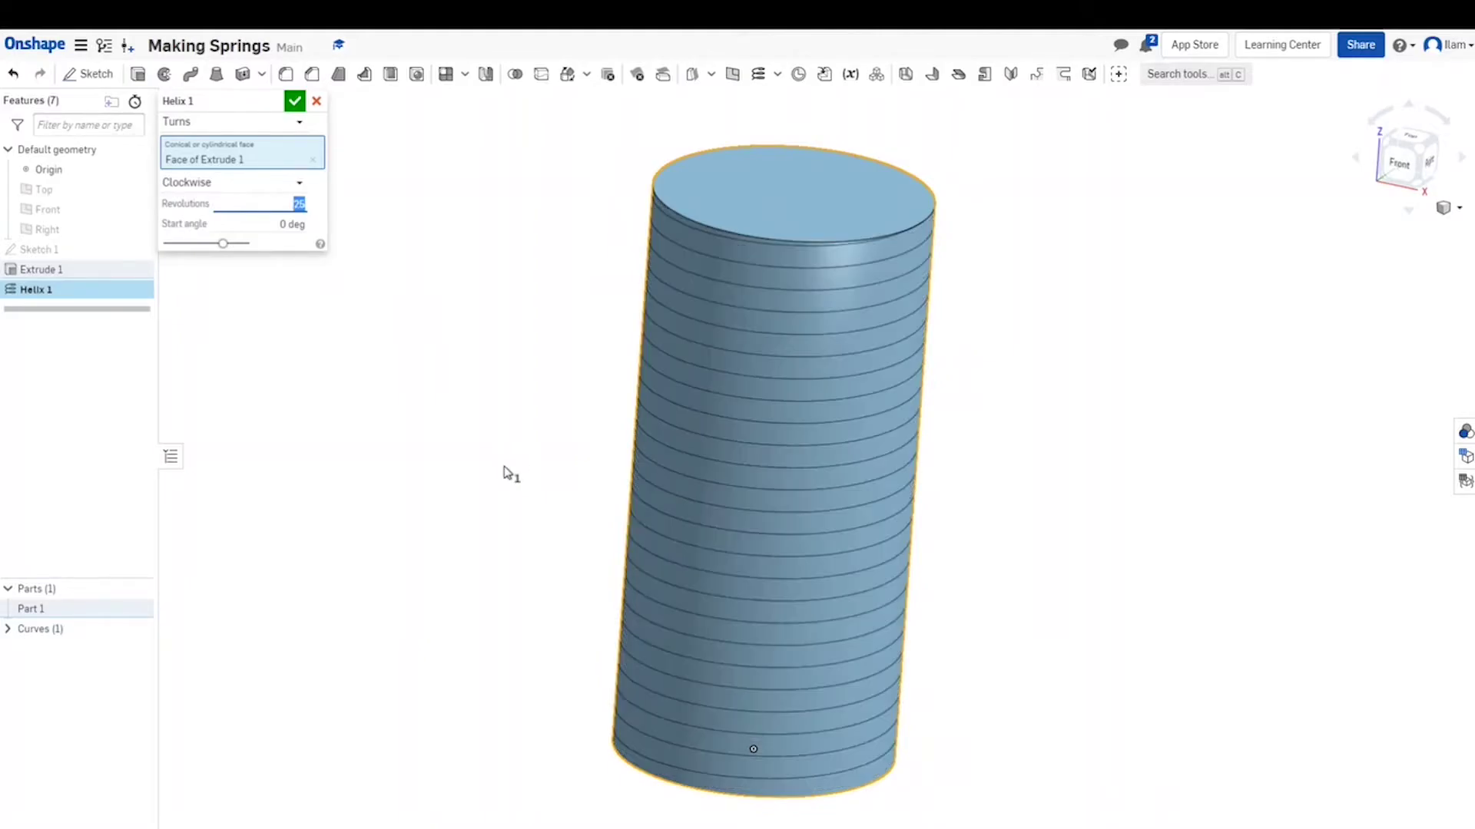
key(Return)
right_drag(504, 471, 484, 500)
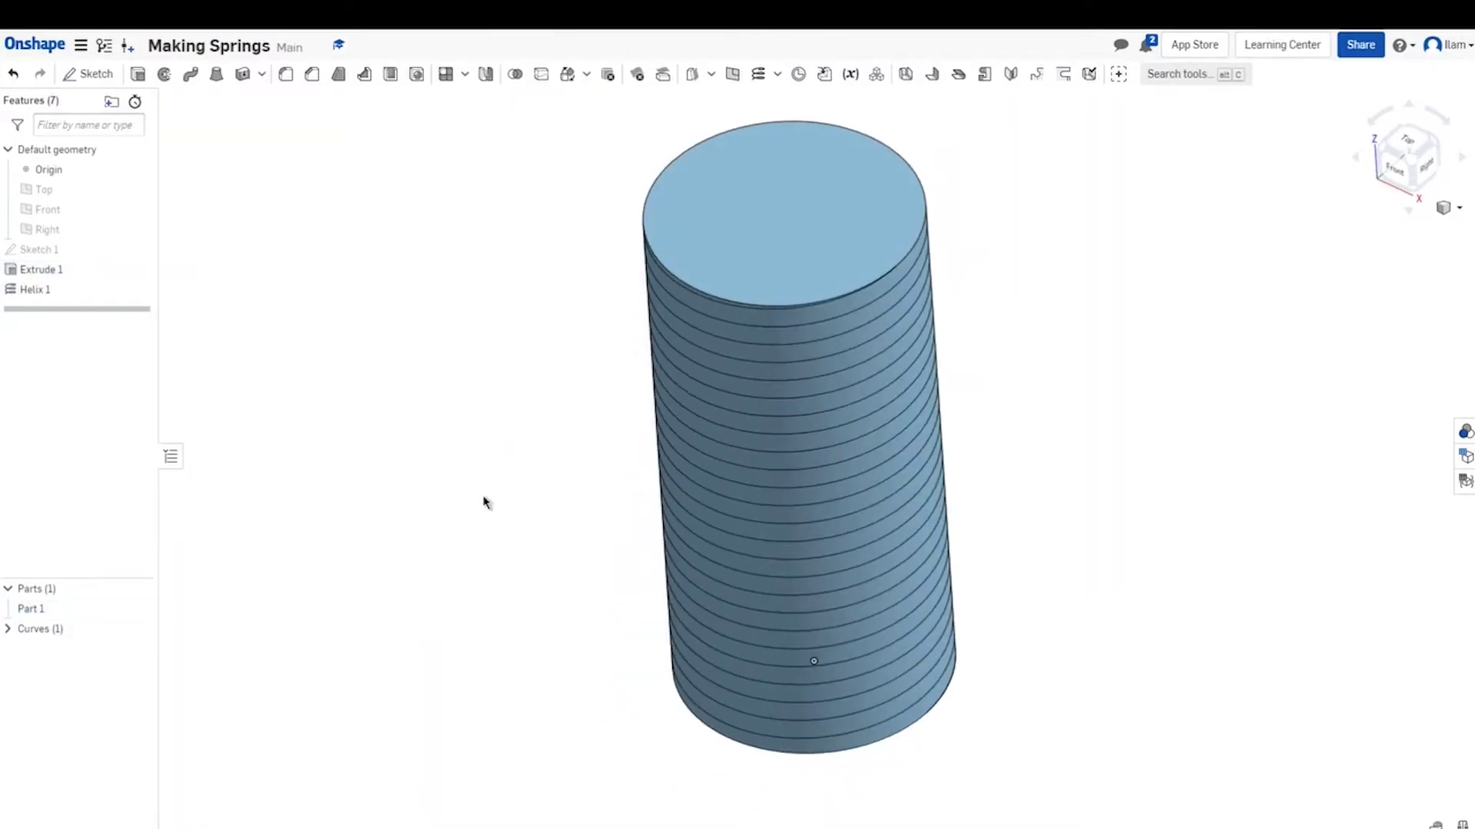
- Expand Curves to show Curve 1 and hide Part 1, leaving the bare helix
click(8, 629)
right_drag(665, 430, 527, 464)
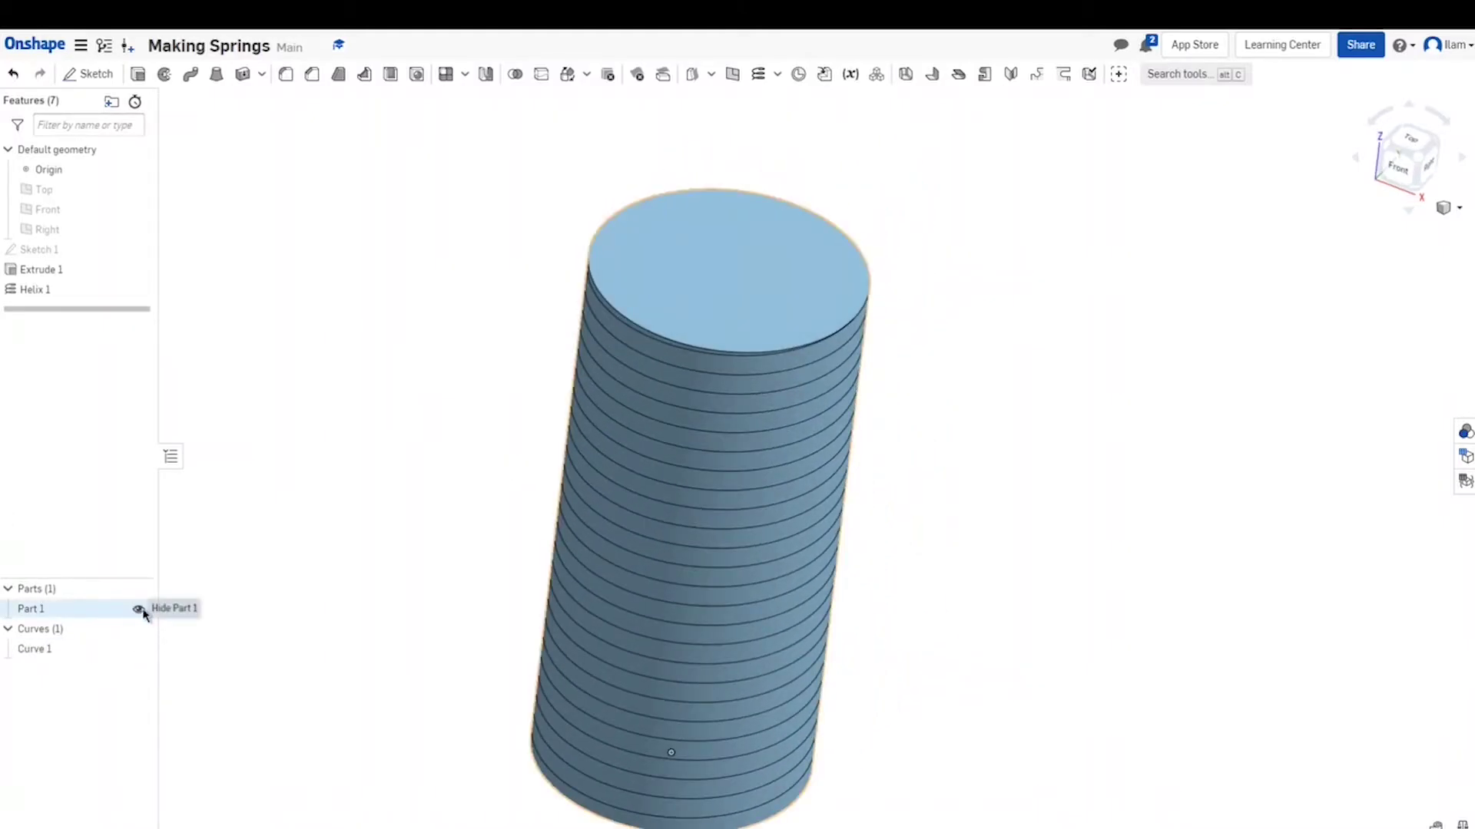
click(139, 610)
right_drag(510, 306, 902, 435)
right_drag(753, 638, 749, 545)
scroll(658, 382, up, 5)
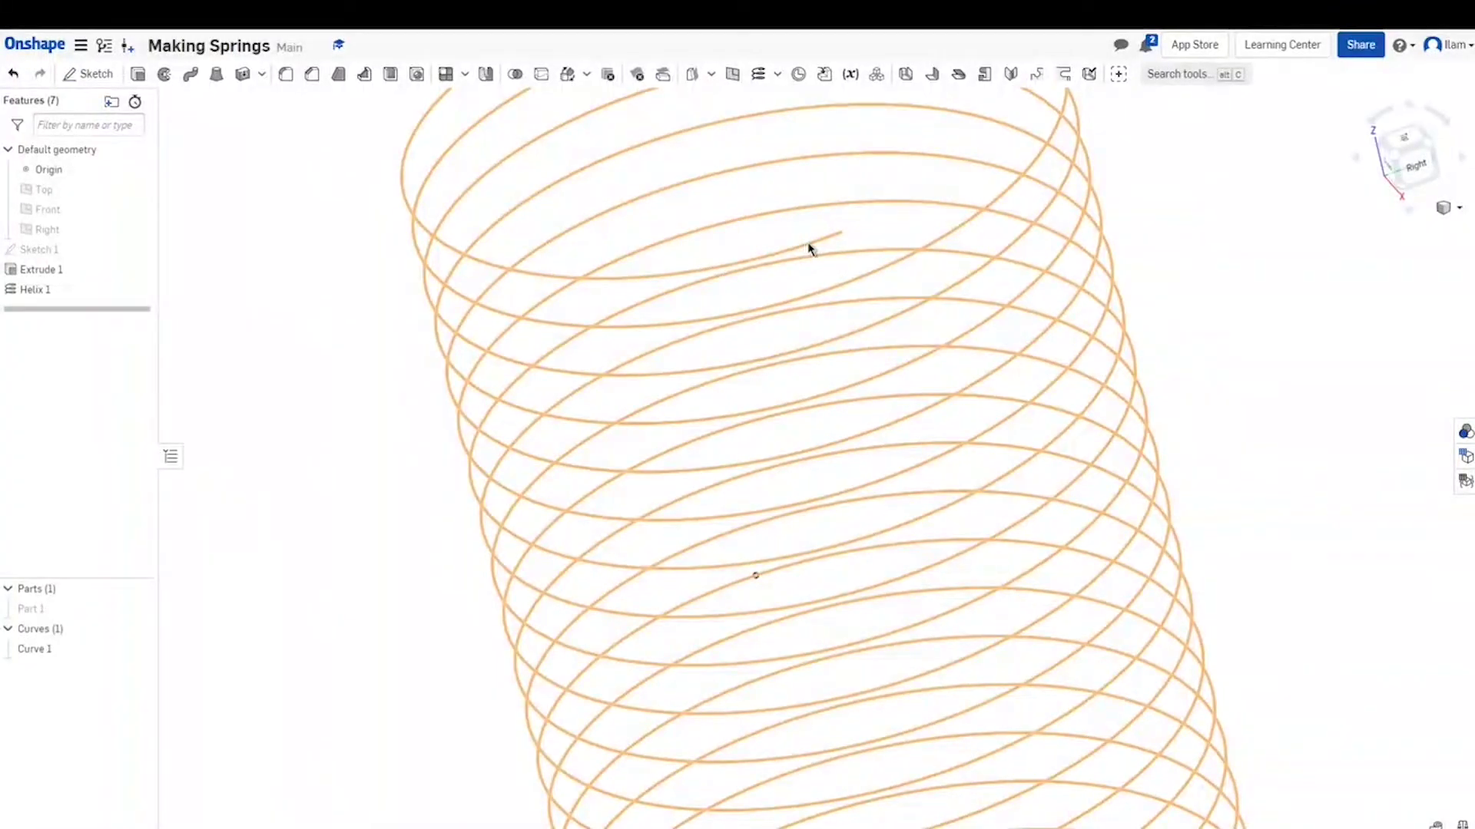
- Create Plane 1 at the helix's end point using the Curve point type
right_drag(850, 246, 845, 249)
scroll(704, 364, up, 3)
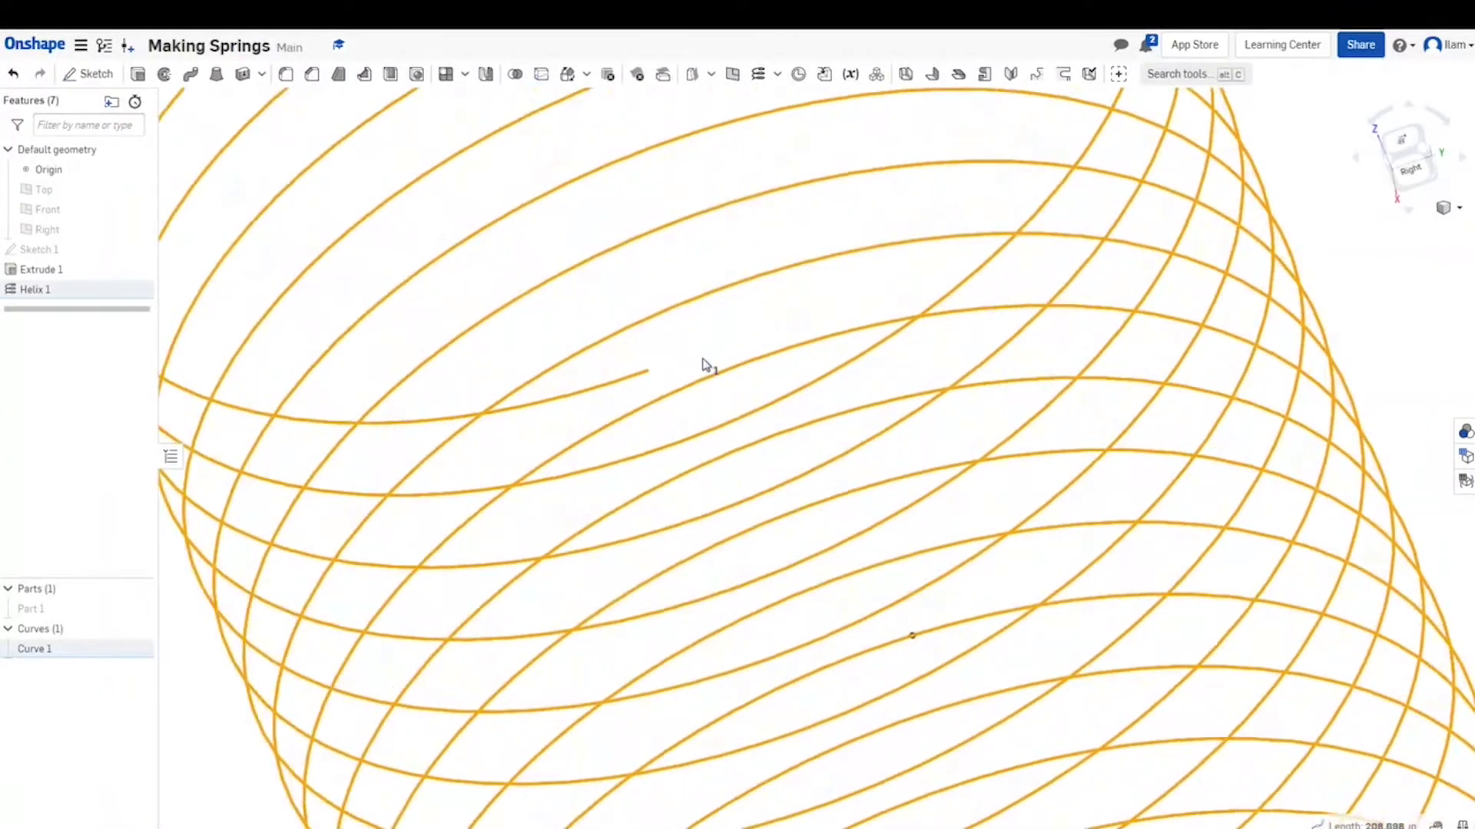
scroll(703, 364, up, 2)
click(575, 404)
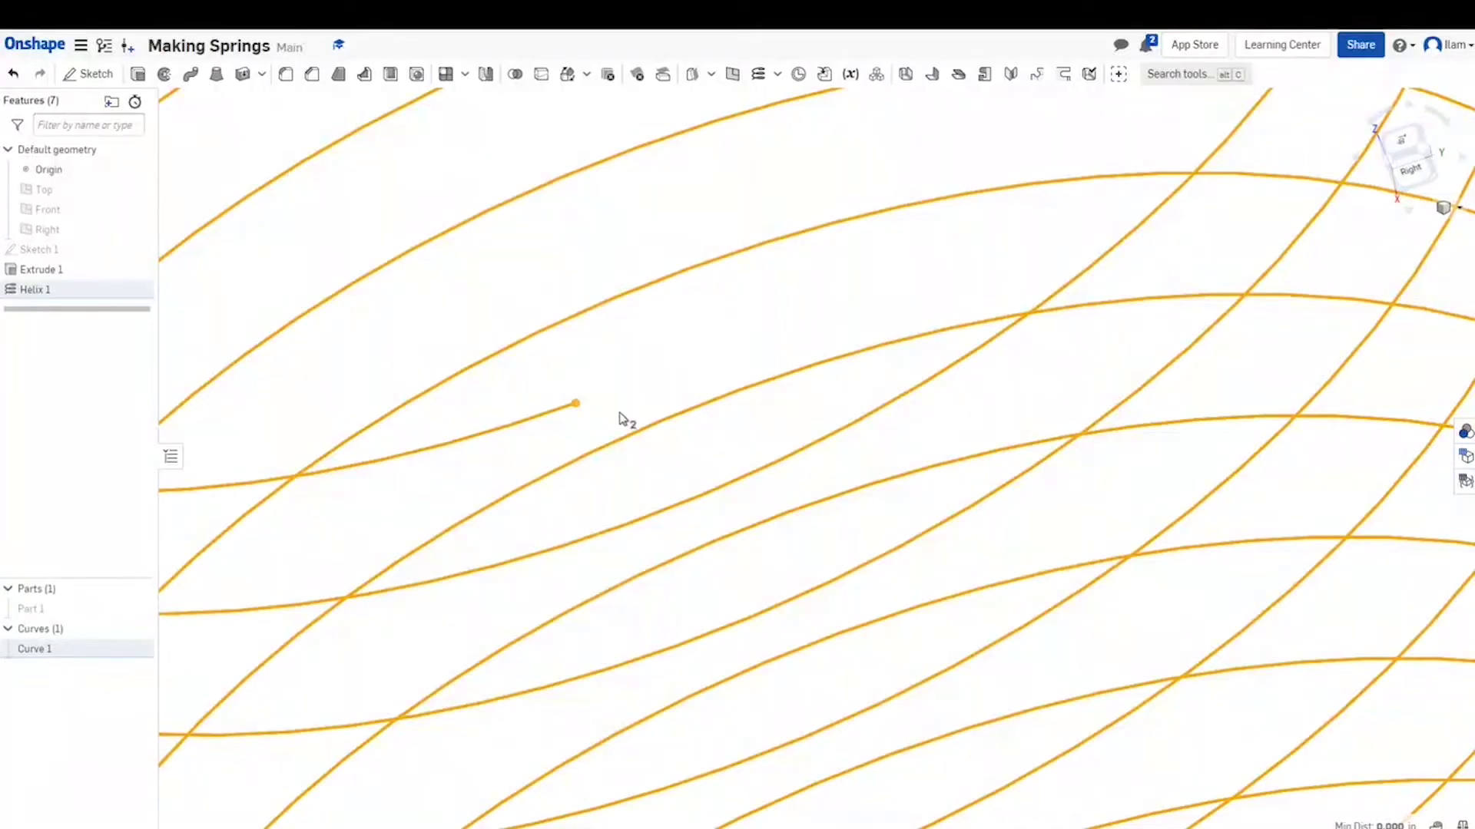
key(p)
scroll(655, 424, down, 5)
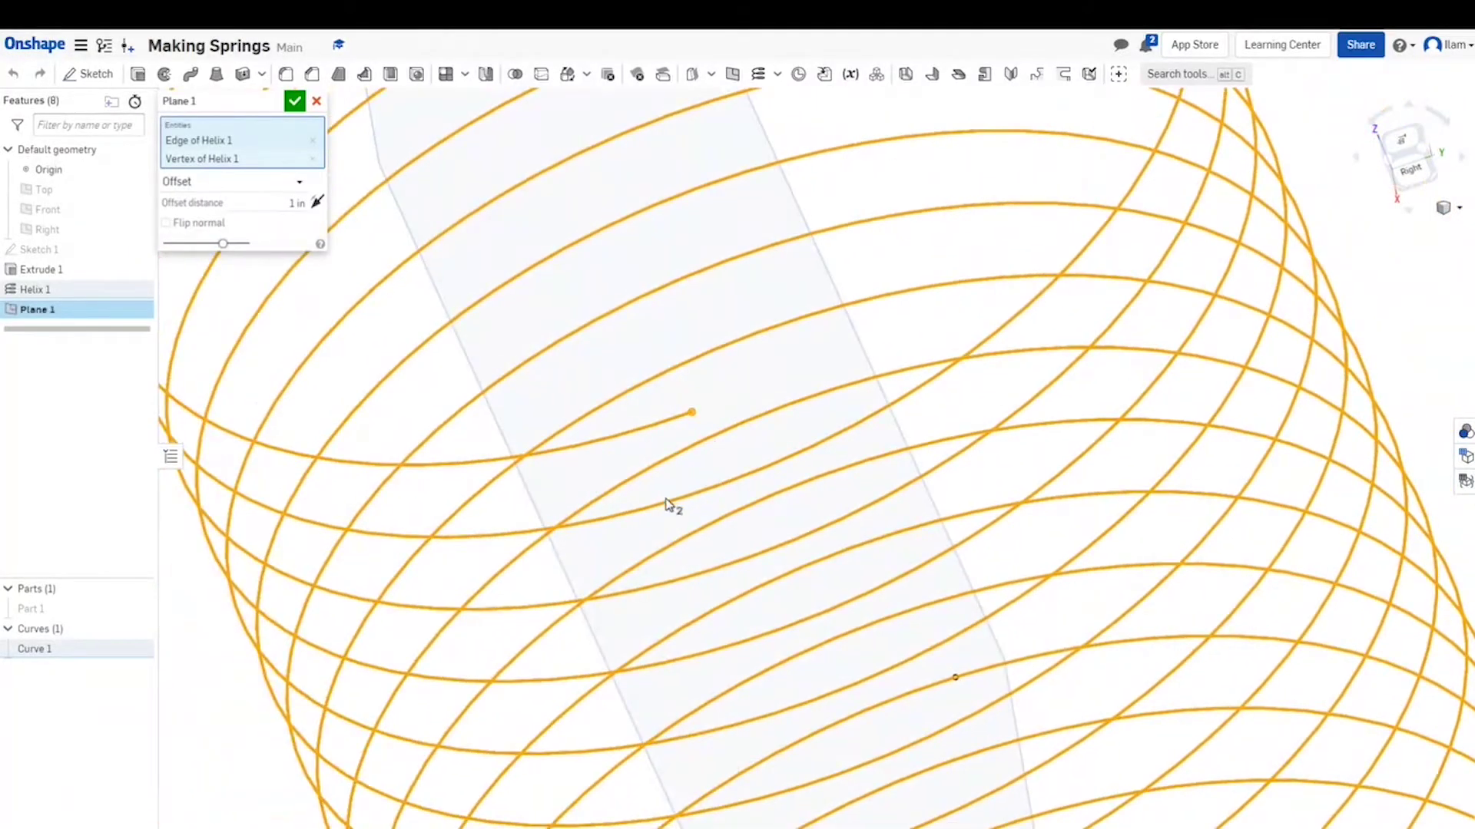
scroll(667, 503, down, 8)
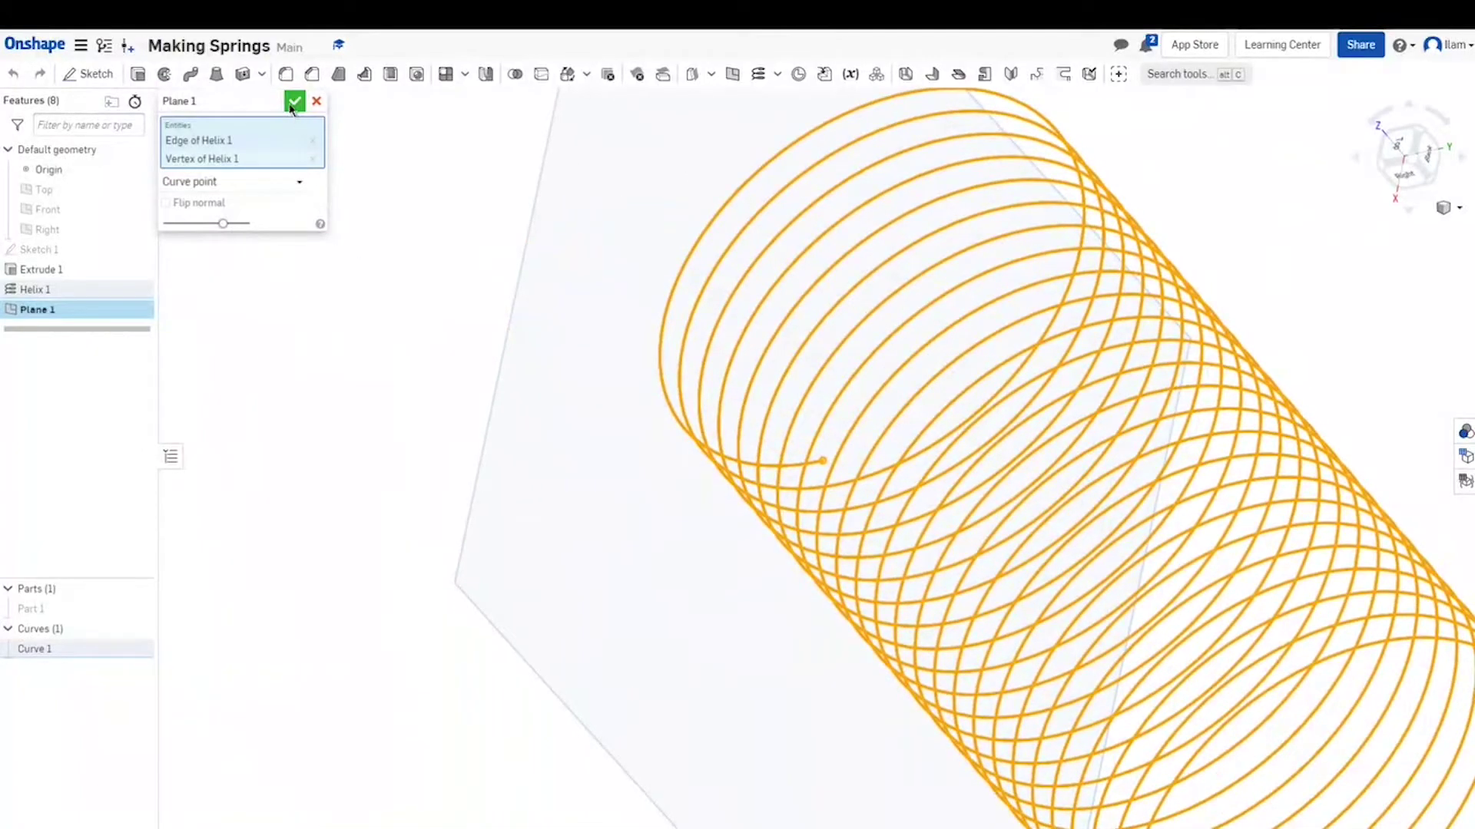
click(294, 102)
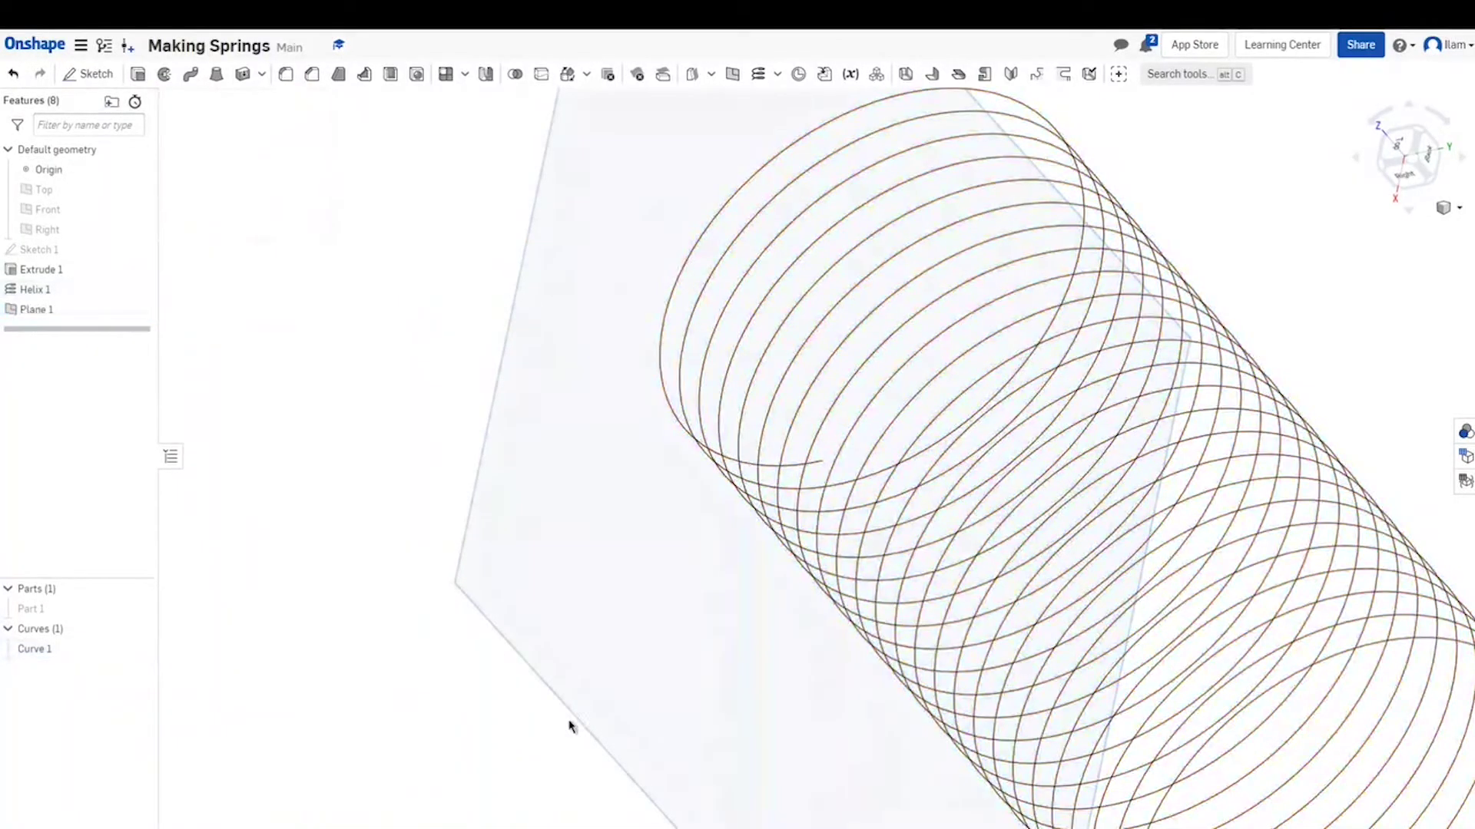
- Start a new sketch on Plane 1 and orient the view toward the helix end
click(563, 532)
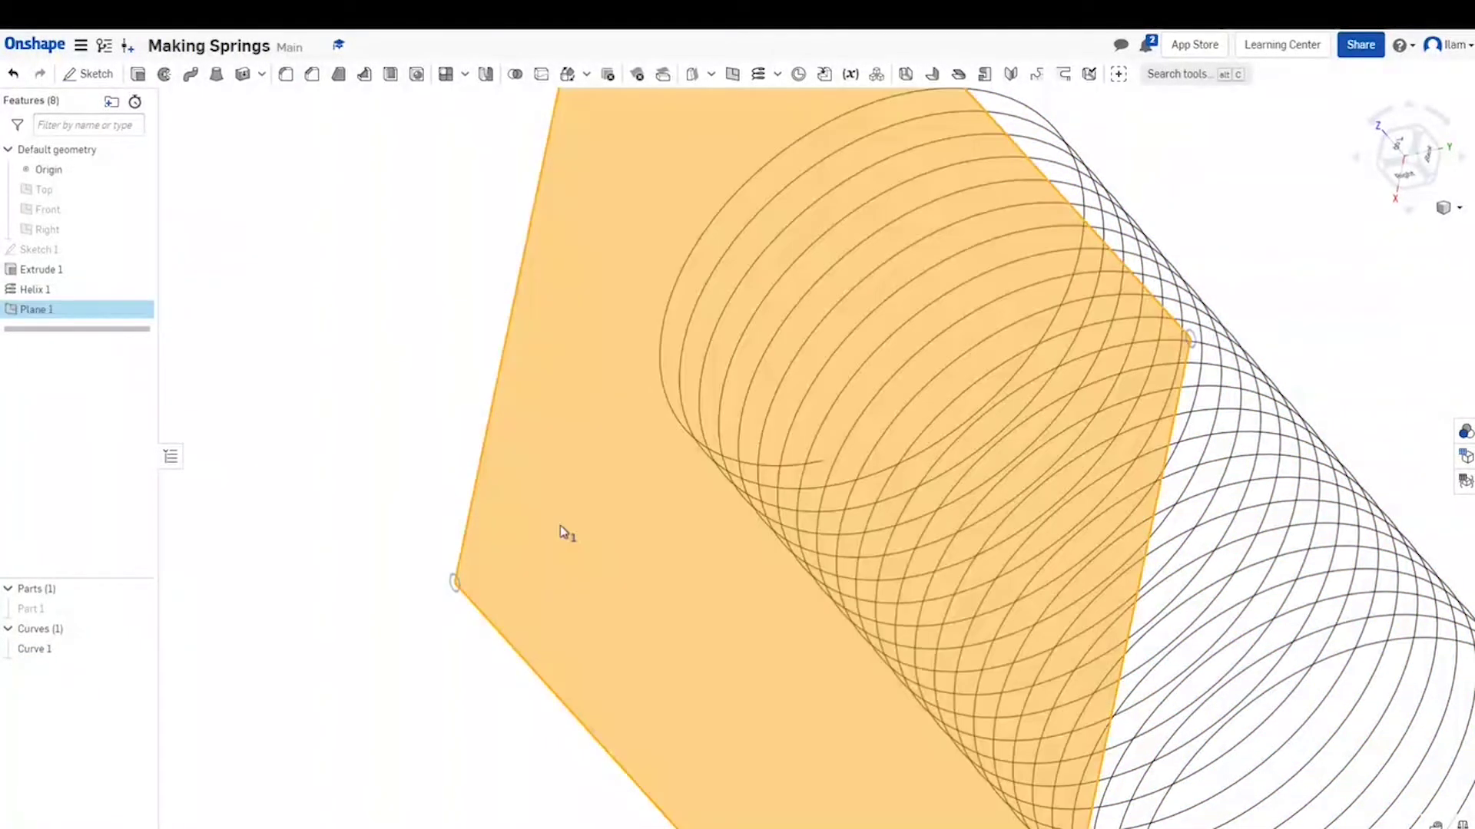
click(86, 74)
middle_drag(708, 504, 639, 563)
mouse_move(640, 562)
right_down()
mouse_move(592, 592)
mouse_move(602, 457)
right_up()
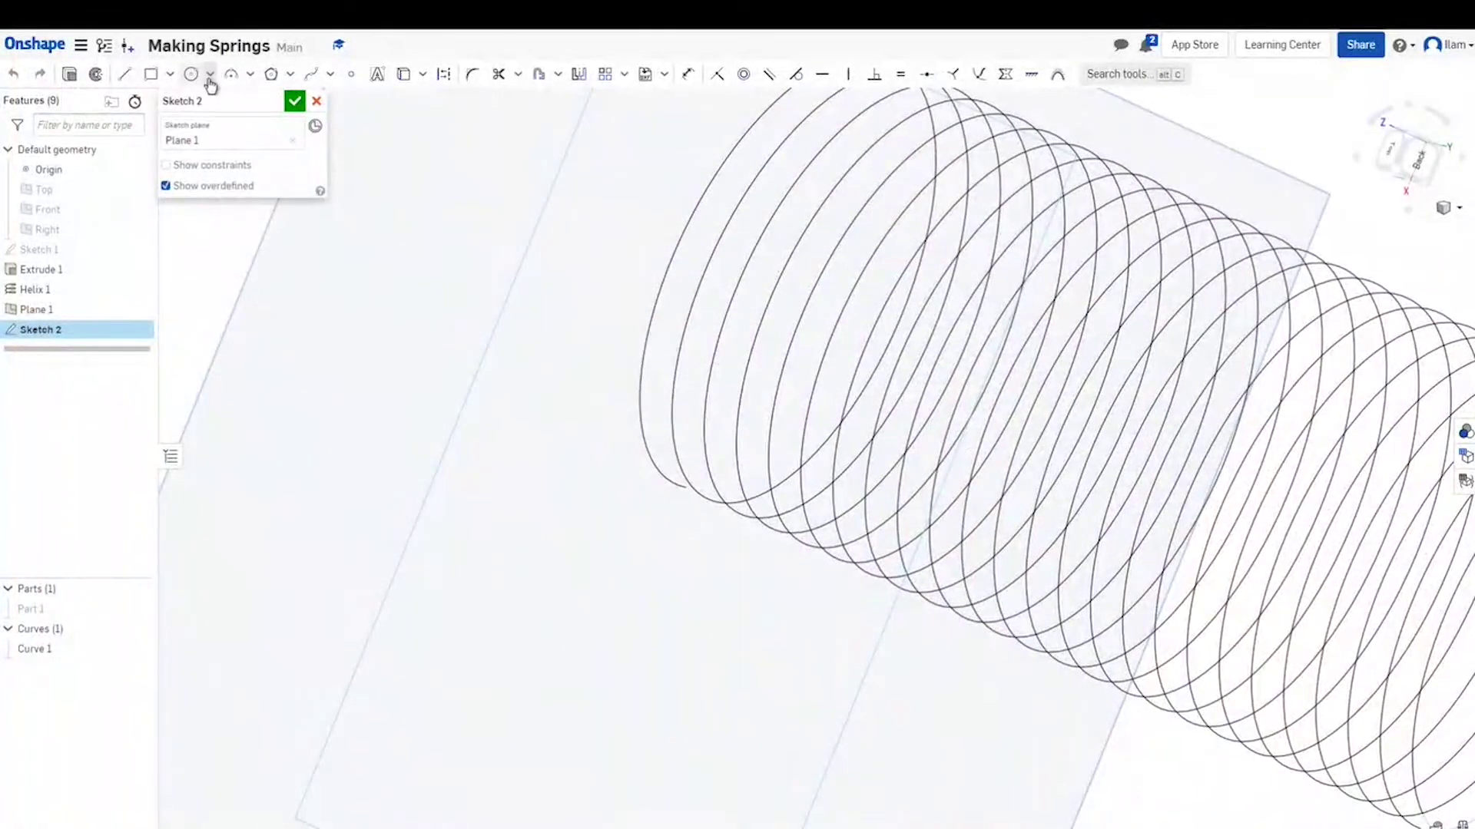
- Draw a small circle centred on the helix end point and accept Sketch 2
click(192, 73)
click(684, 489)
click(599, 402)
scroll(543, 537, up, 5)
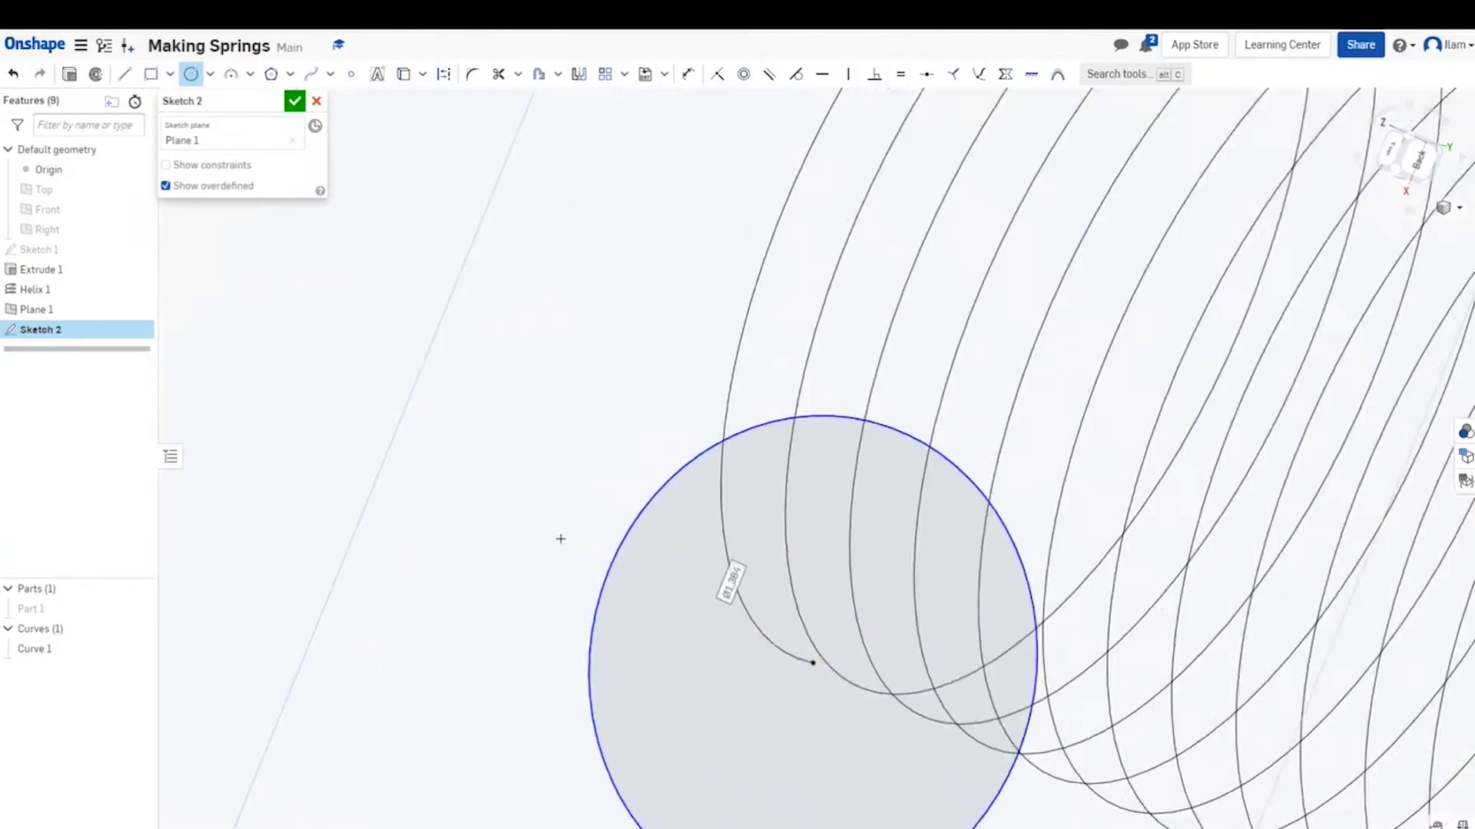
middle_drag(560, 539, 540, 537)
key(Escape)
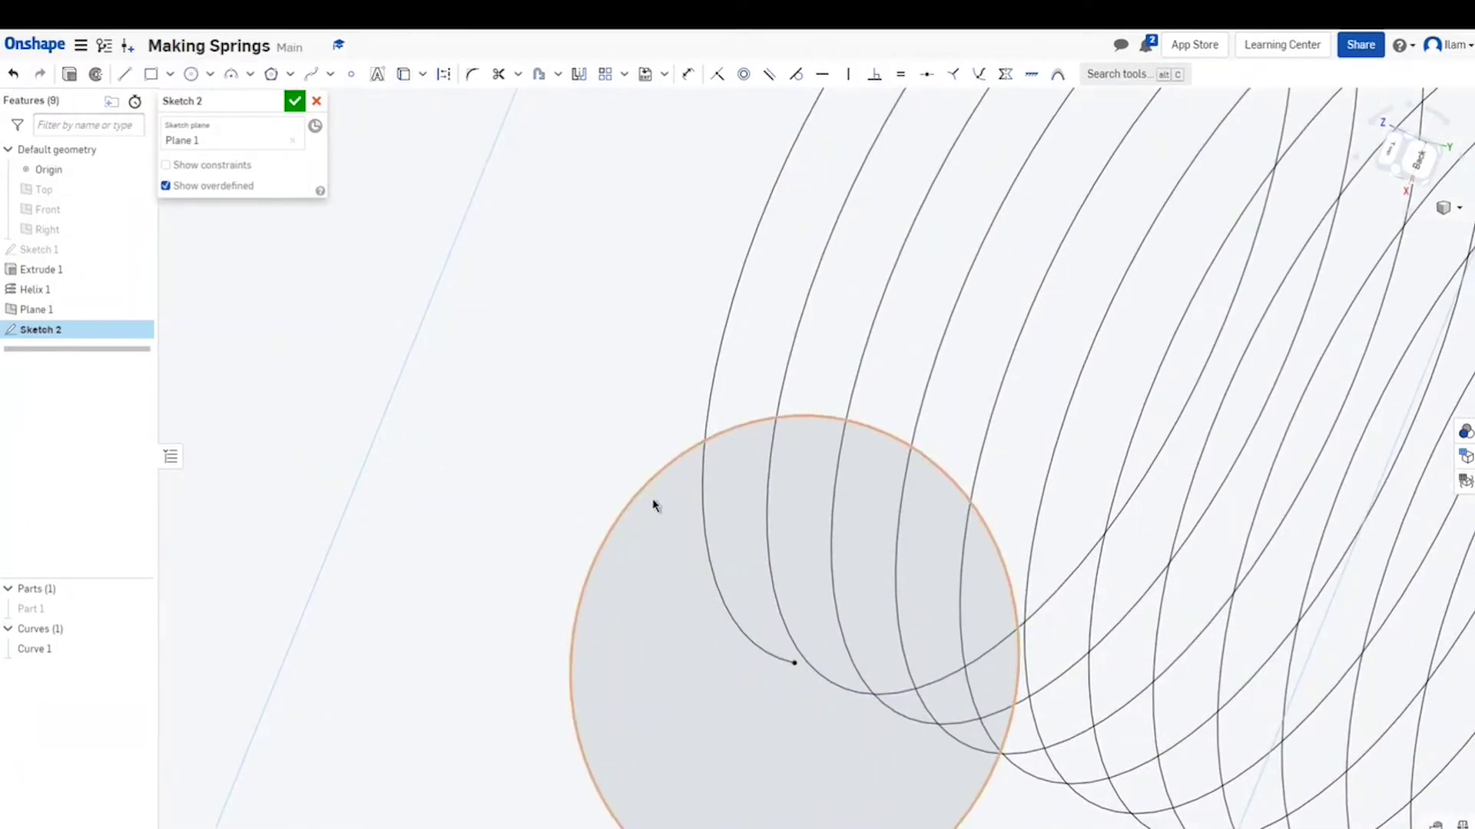
mouse_move(654, 505)
mouse_down()
mouse_move(711, 625)
mouse_move(791, 663)
mouse_up()
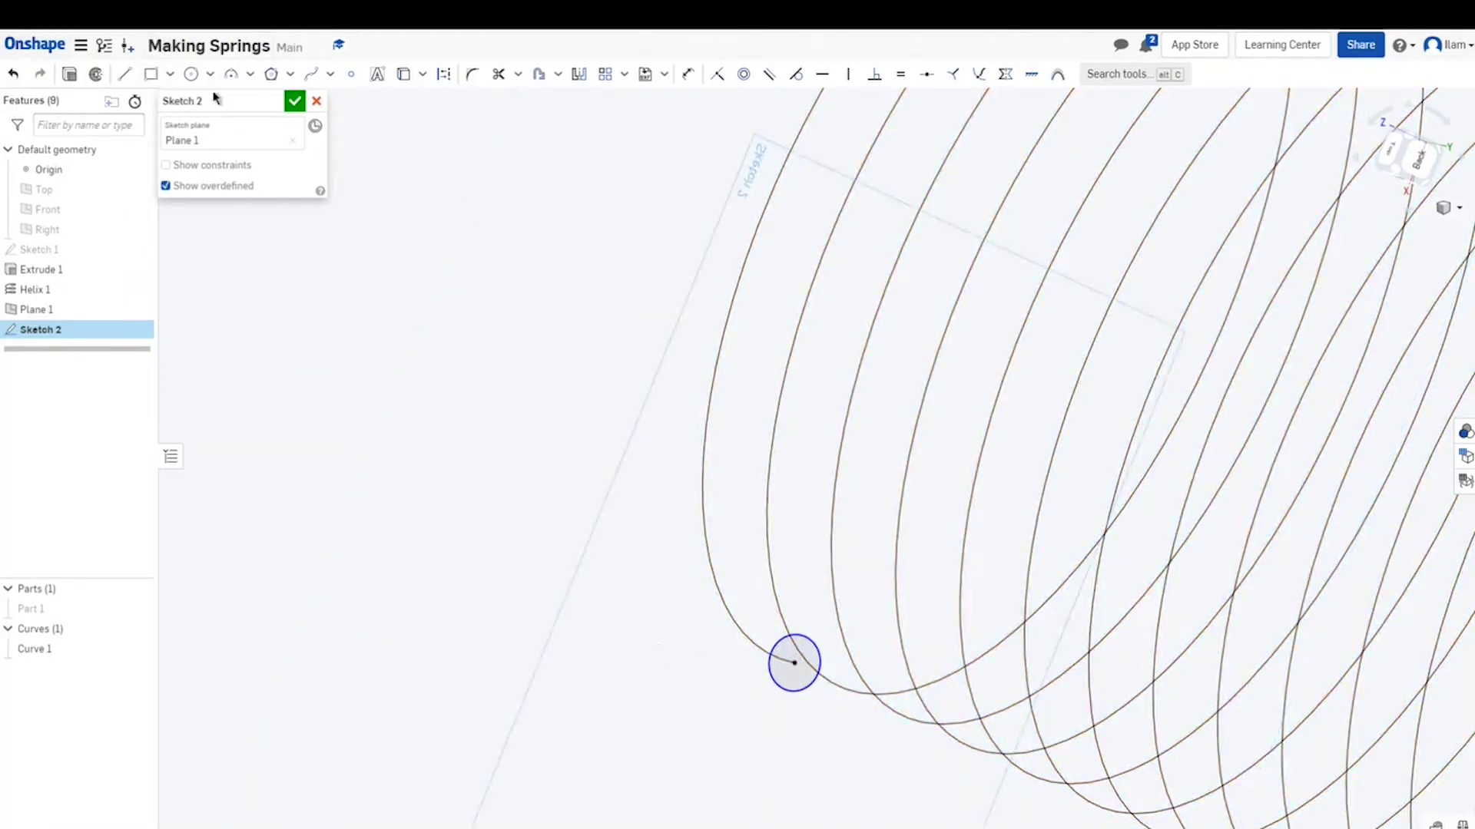
click(294, 102)
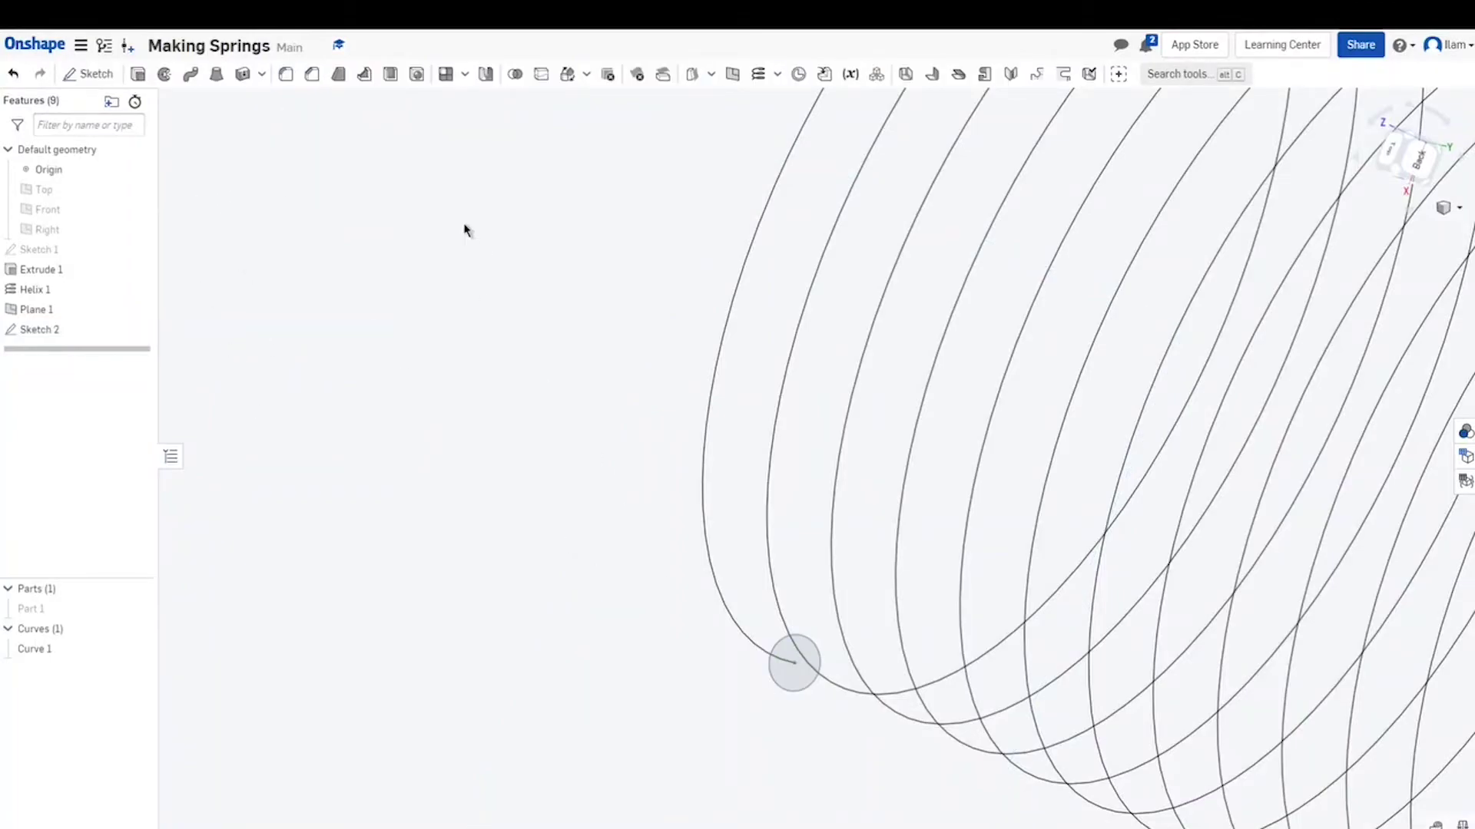
- Start a sweep feature and hide Plane 1 from view
click(186, 77)
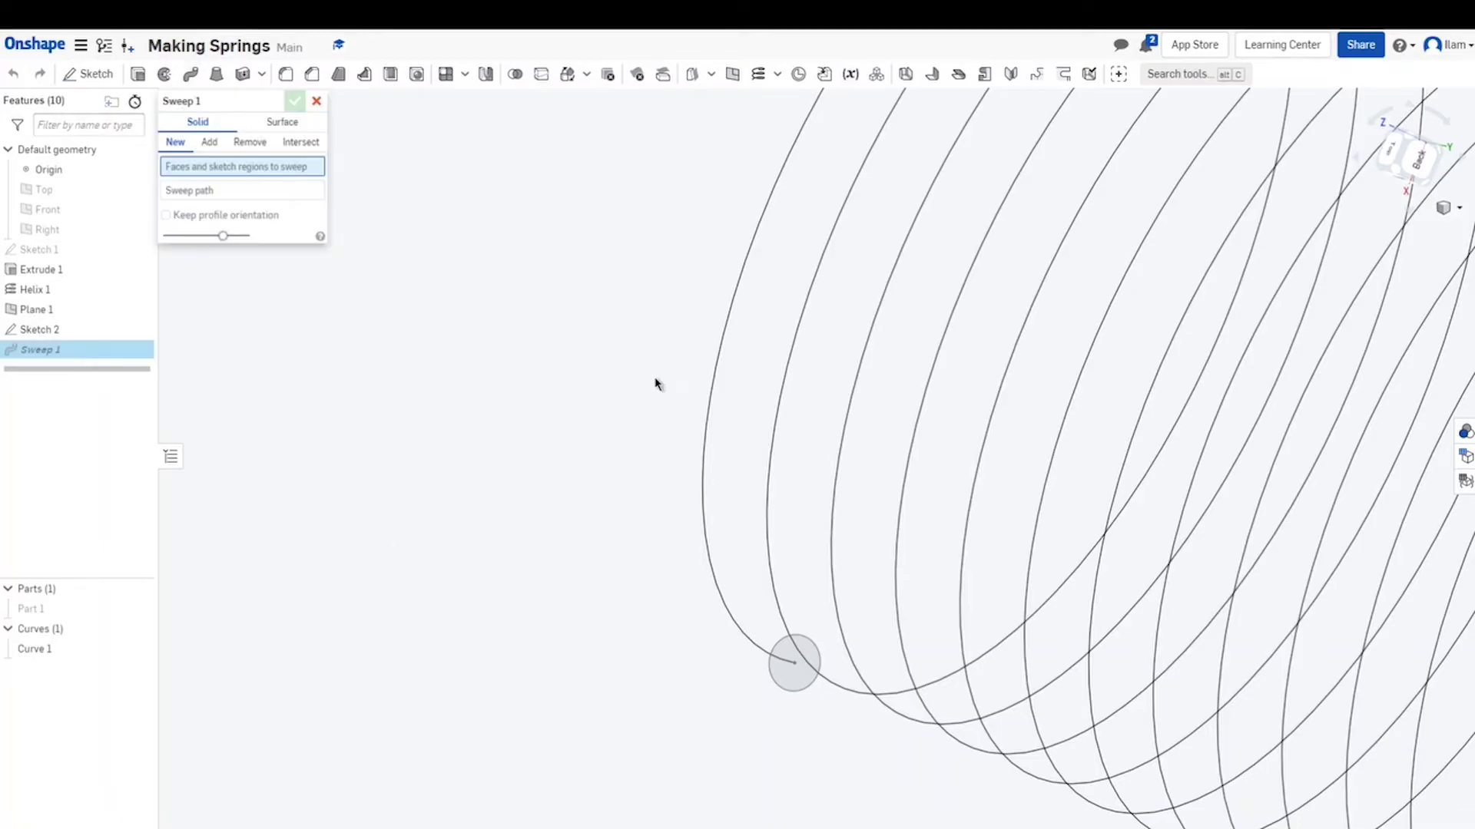
scroll(709, 494, down, 3)
right_drag(708, 494, 342, 456)
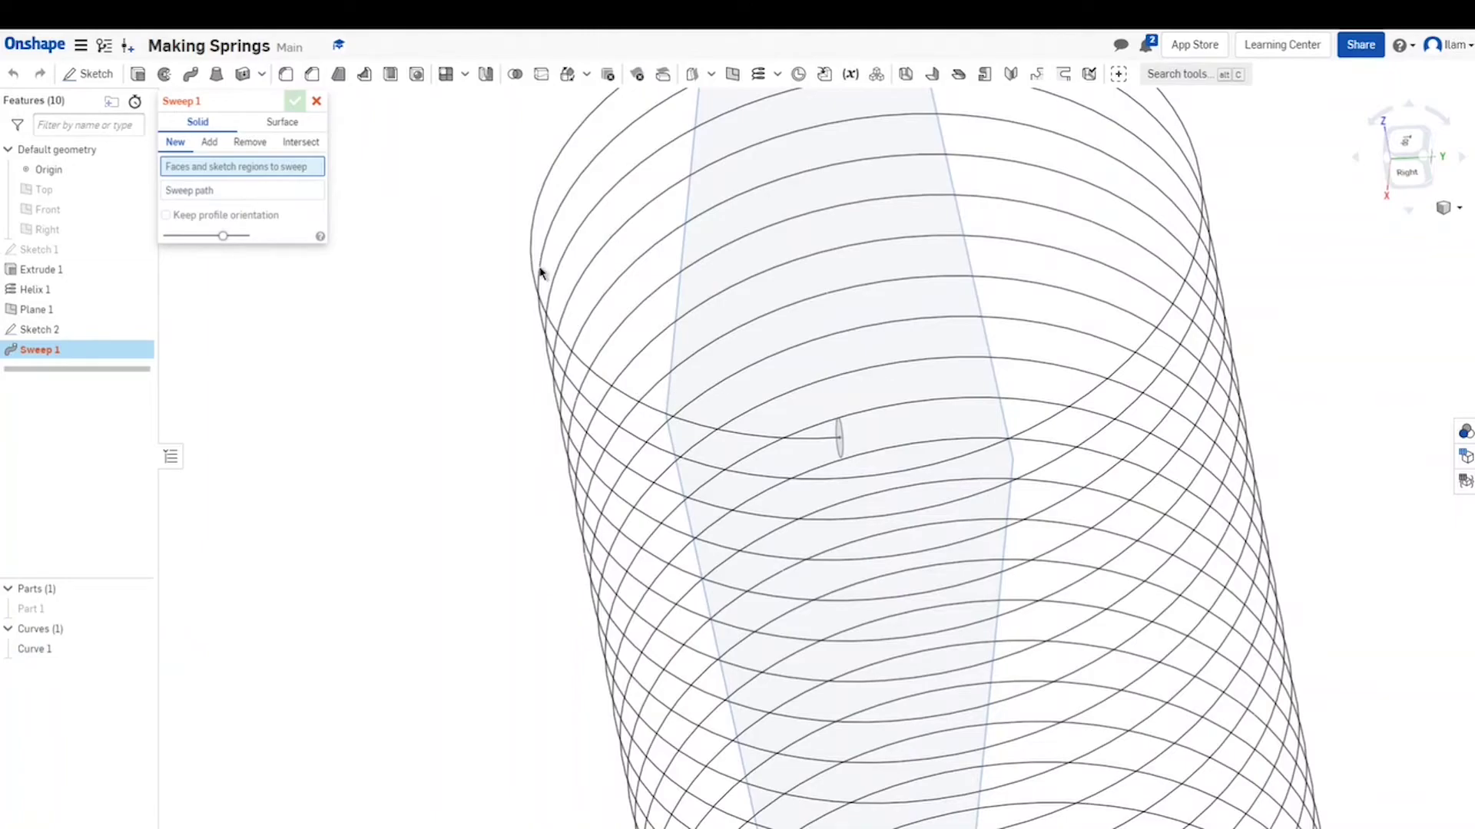
key(p)
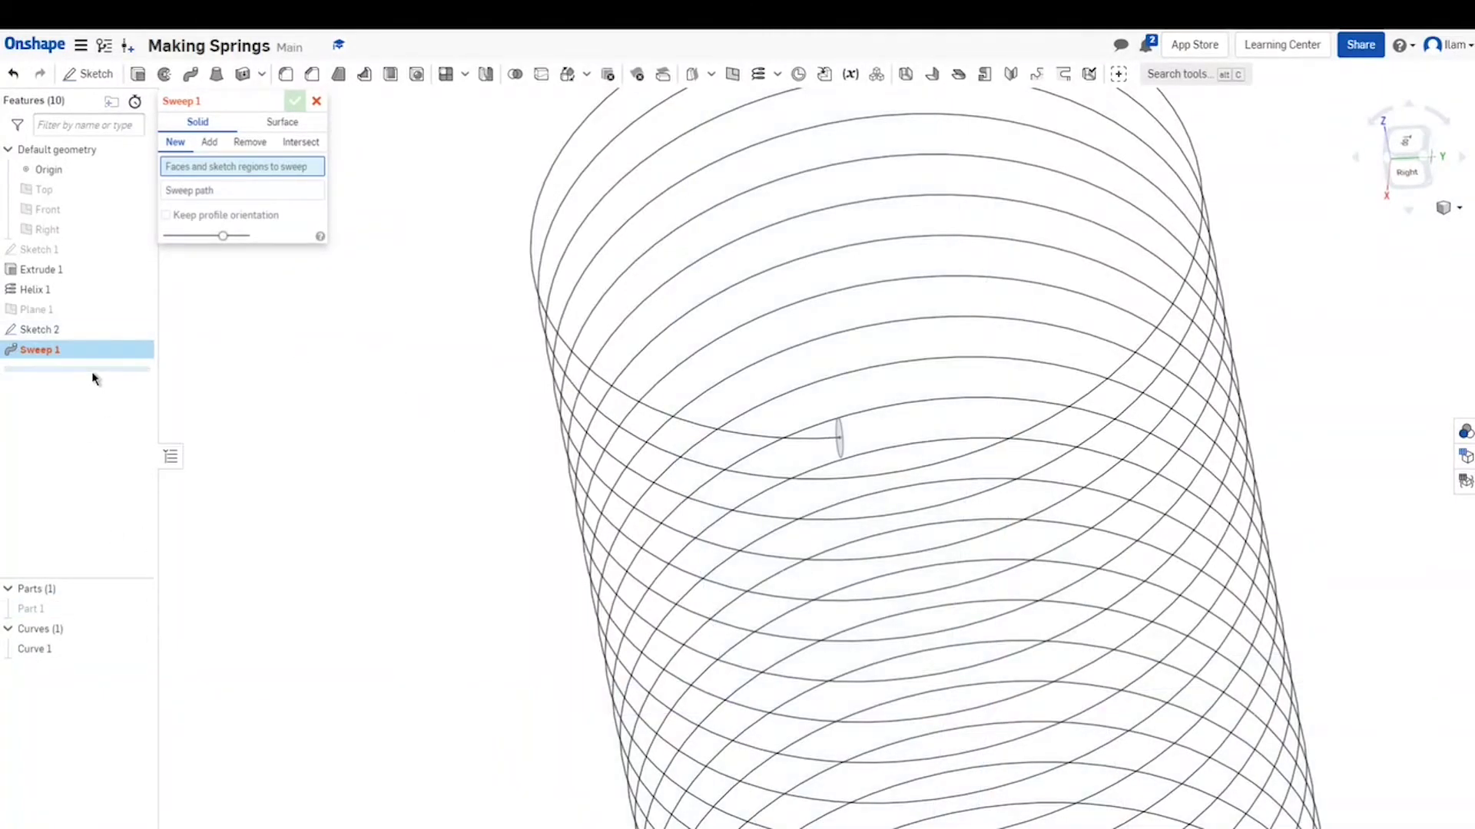
- Sweep Sketch 2's circle along Curve 1 as the path, previewing a solid coil
click(73, 335)
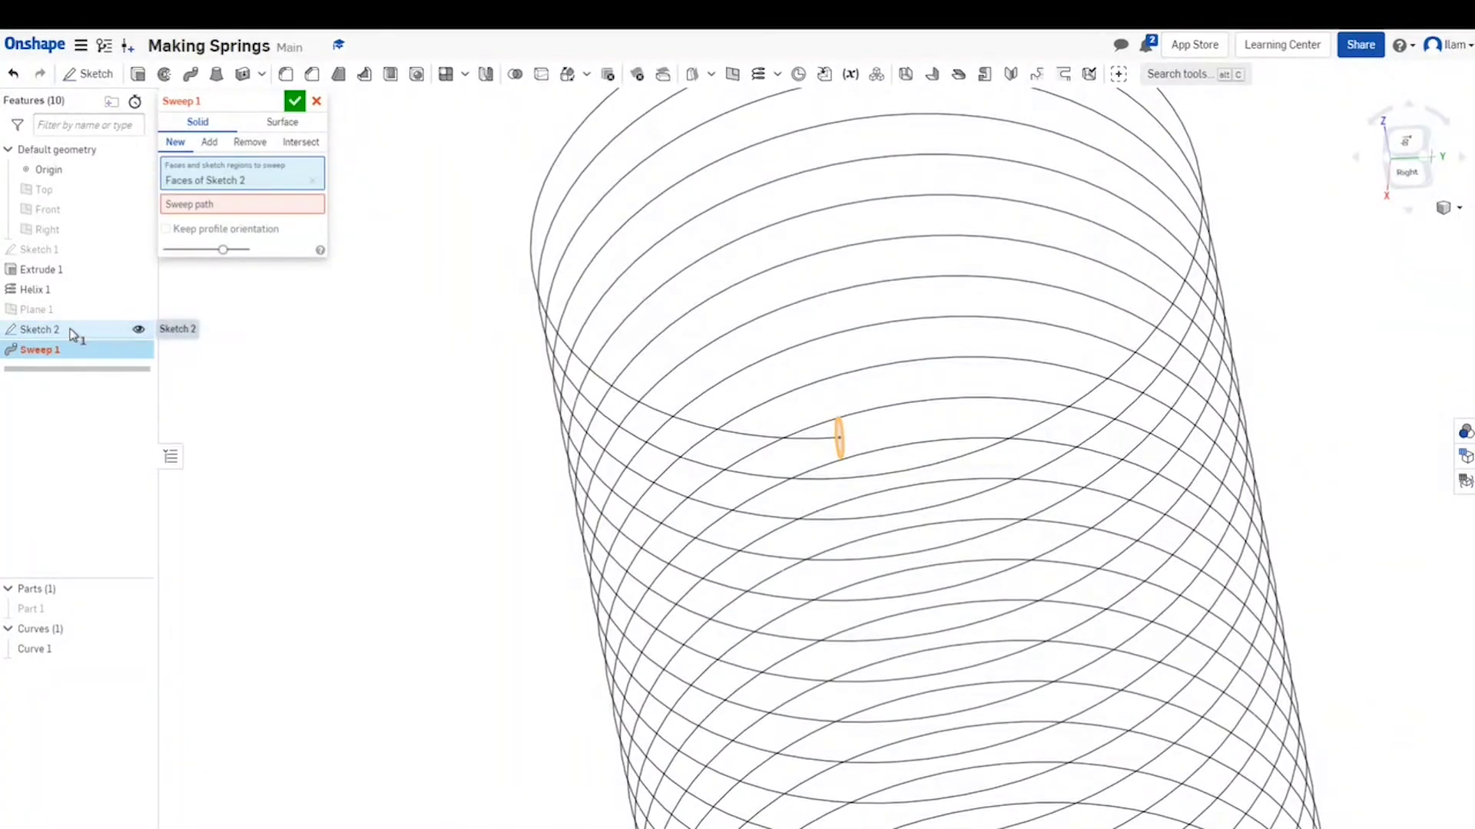
click(239, 206)
click(64, 657)
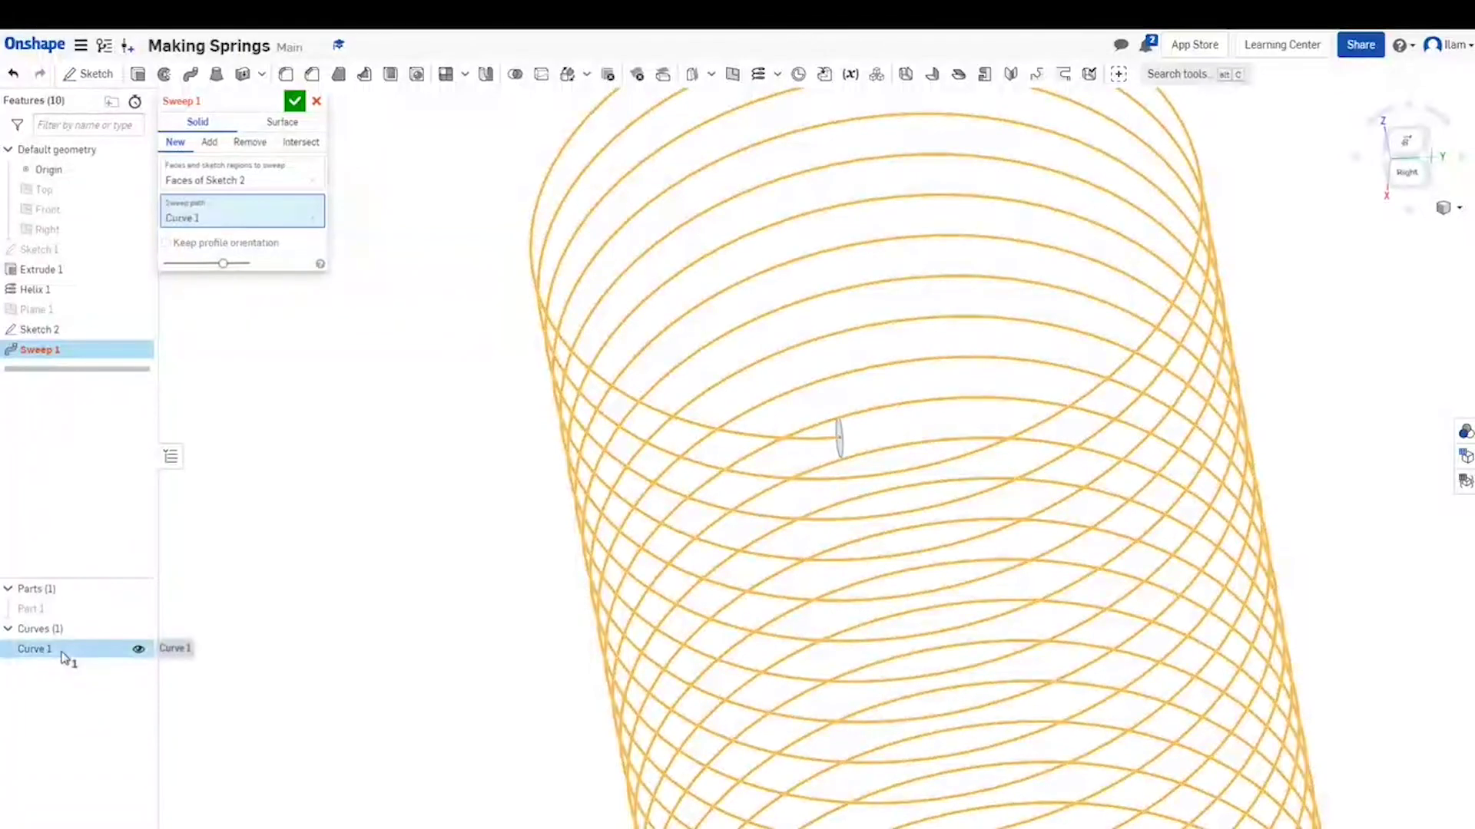
scroll(754, 619, down, 5)
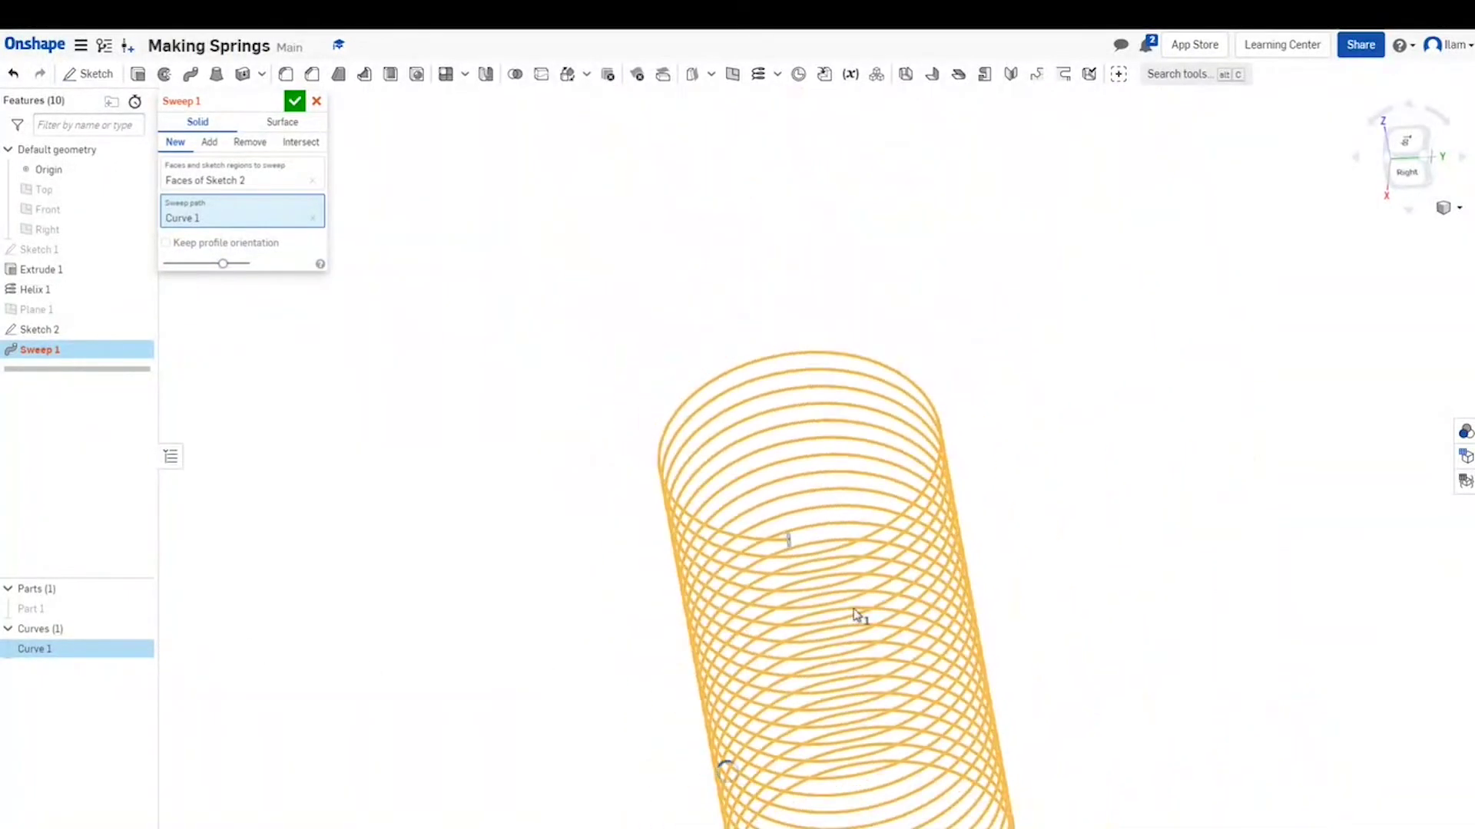
right_drag(858, 615, 686, 514)
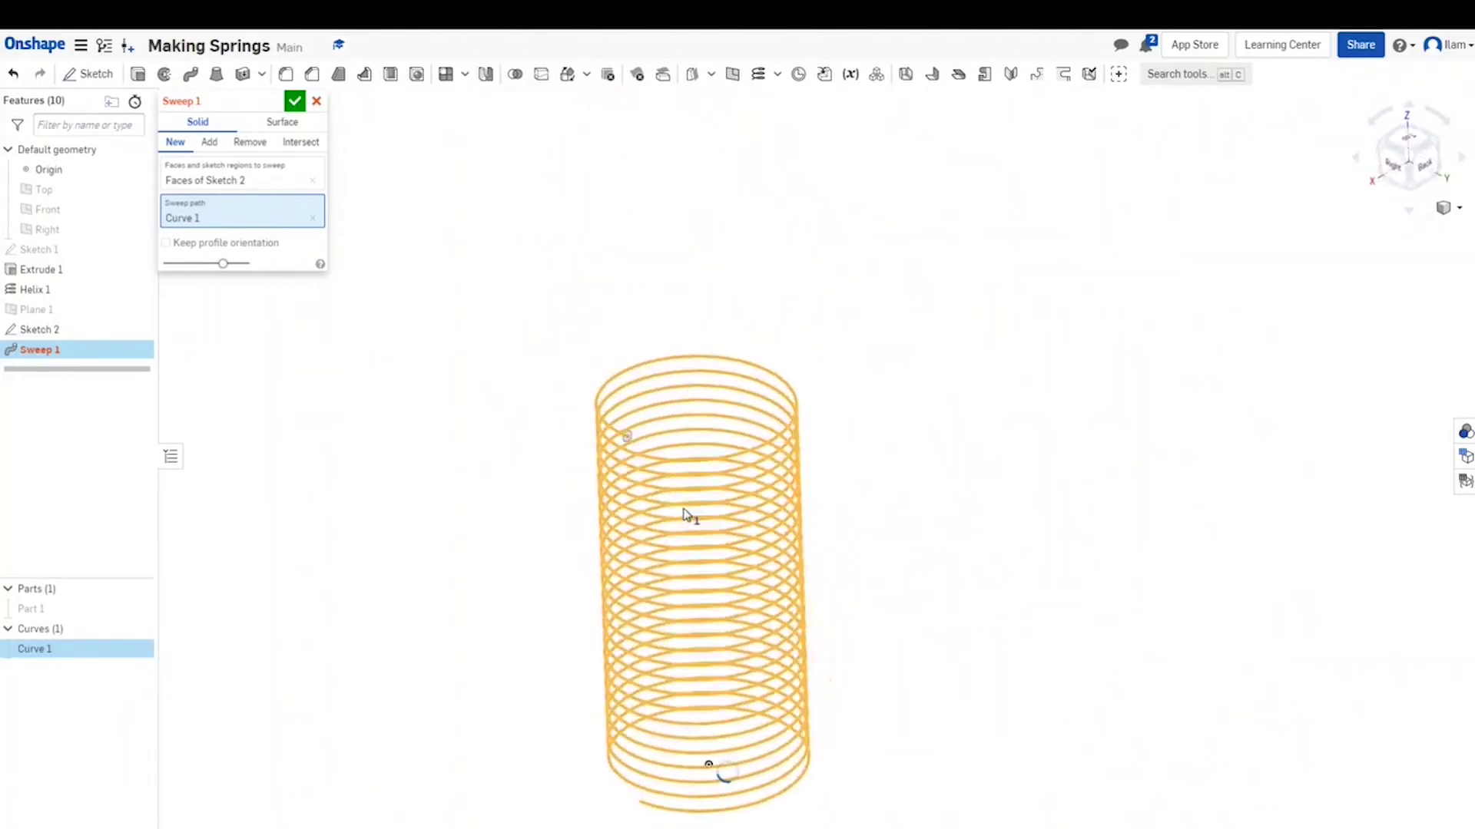
right_drag(667, 614, 660, 461)
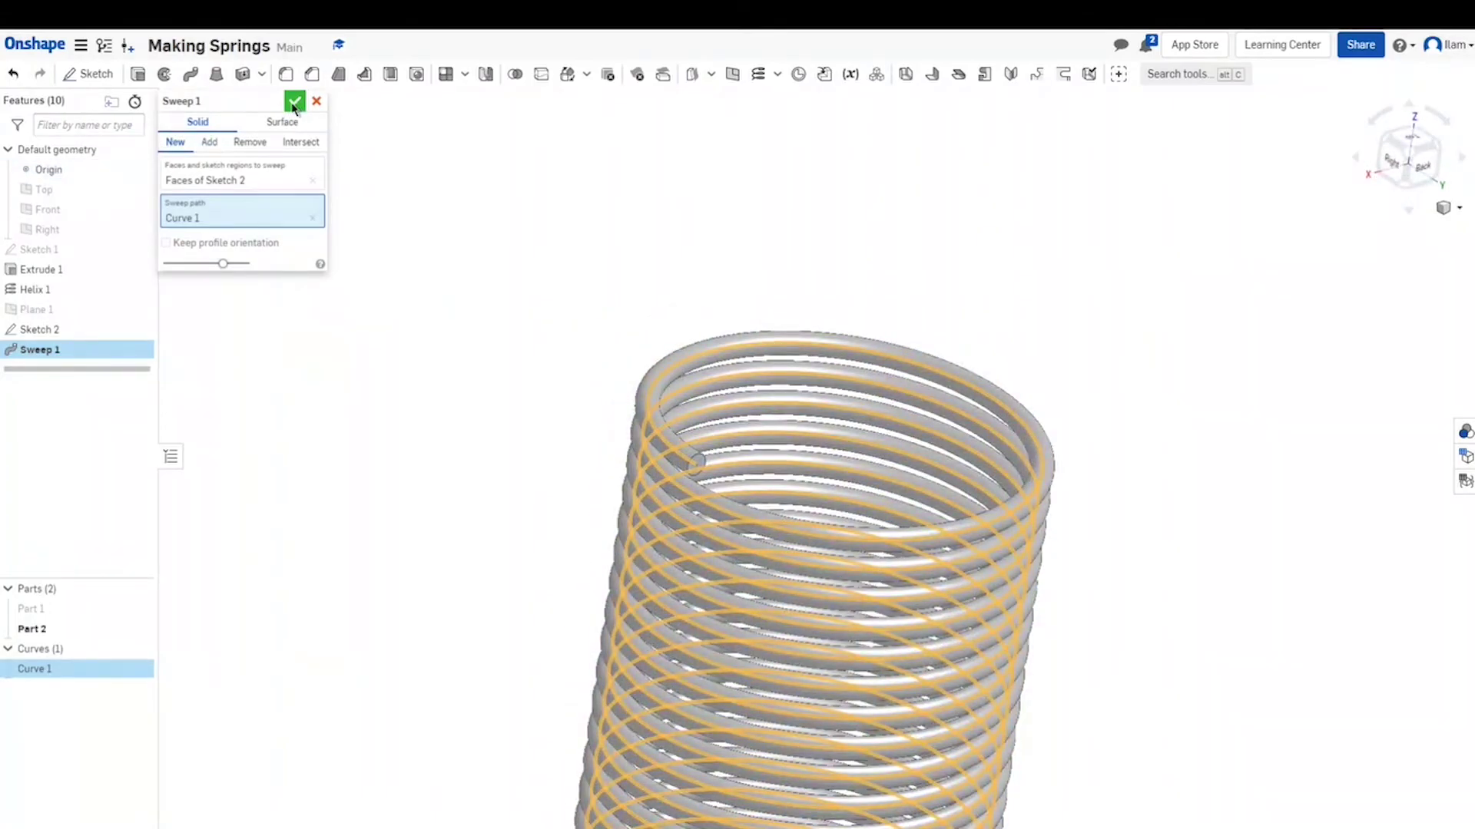
- Confirm Sweep 1, creating the solid coil spring Part 2
click(294, 101)
scroll(691, 437, up, 6)
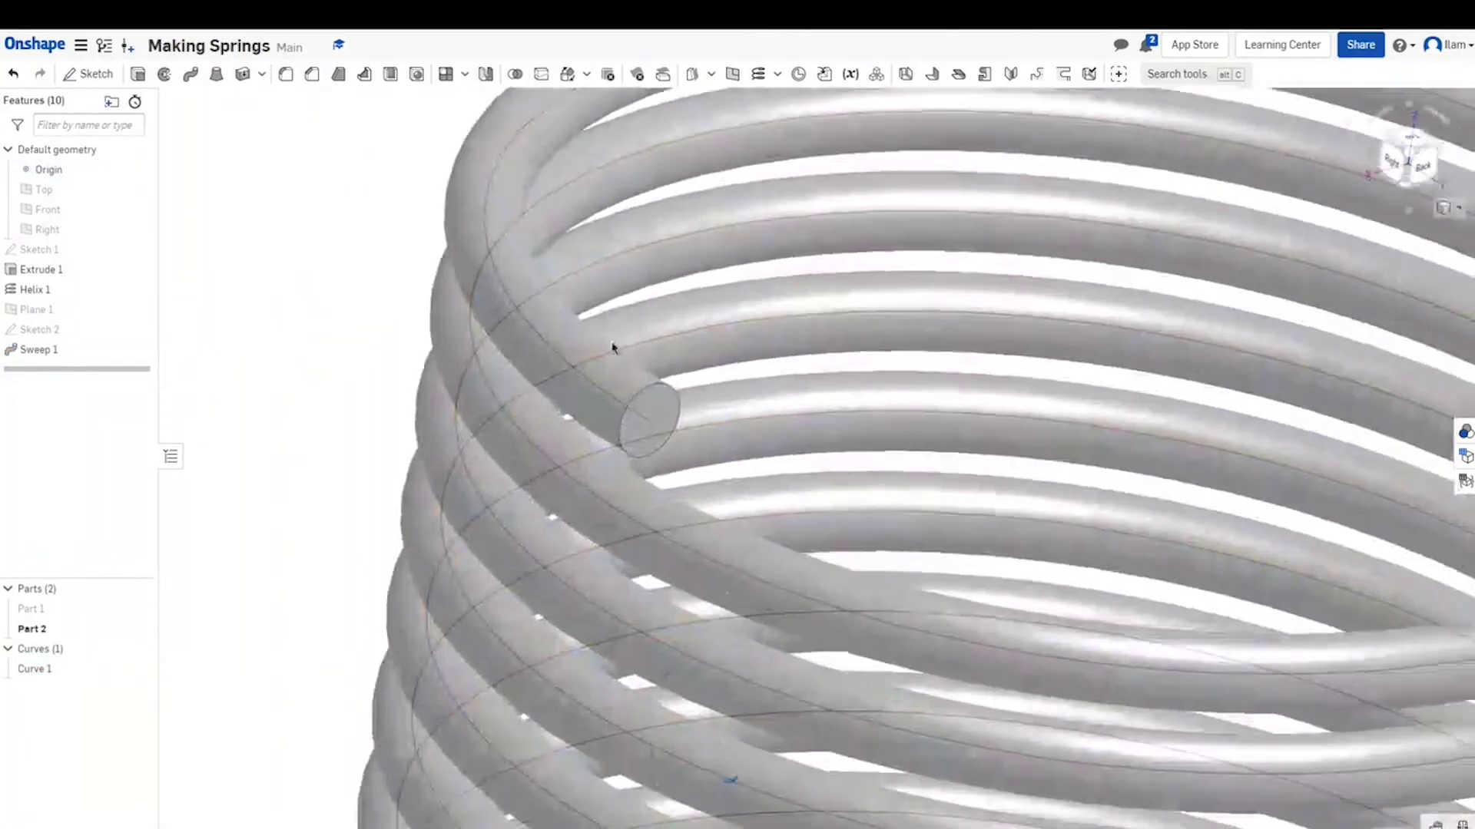
scroll(614, 347, down, 5)
right_drag(614, 347, 649, 596)
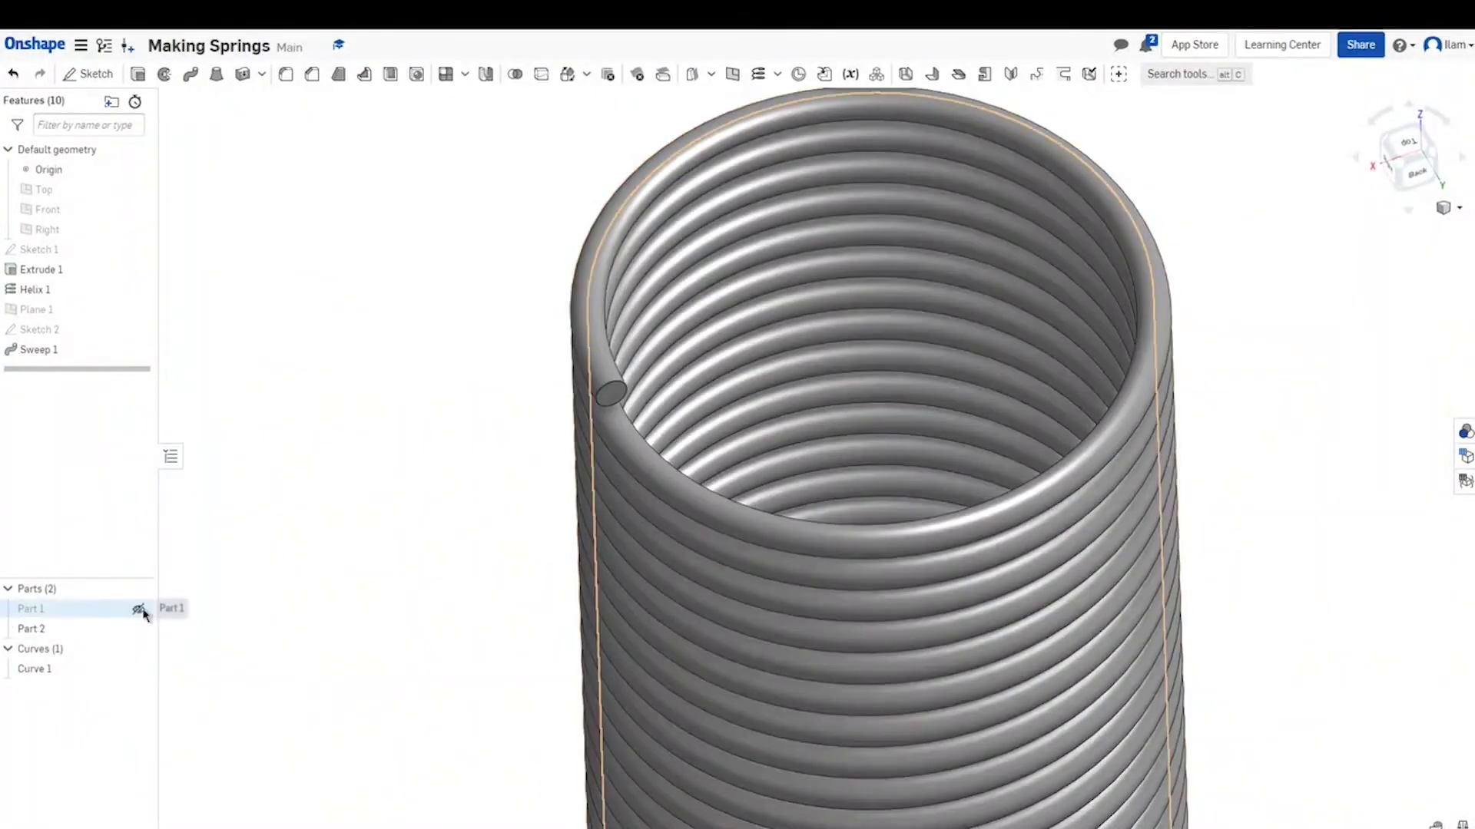
- Briefly reveal the Part 1 cylinder, hide it again, and view the spring isometrically
click(139, 610)
click(139, 610)
right_drag(234, 584, 538, 614)
scroll(876, 630, down, 5)
right_drag(876, 630, 891, 618)
middle_drag(891, 618, 796, 392)
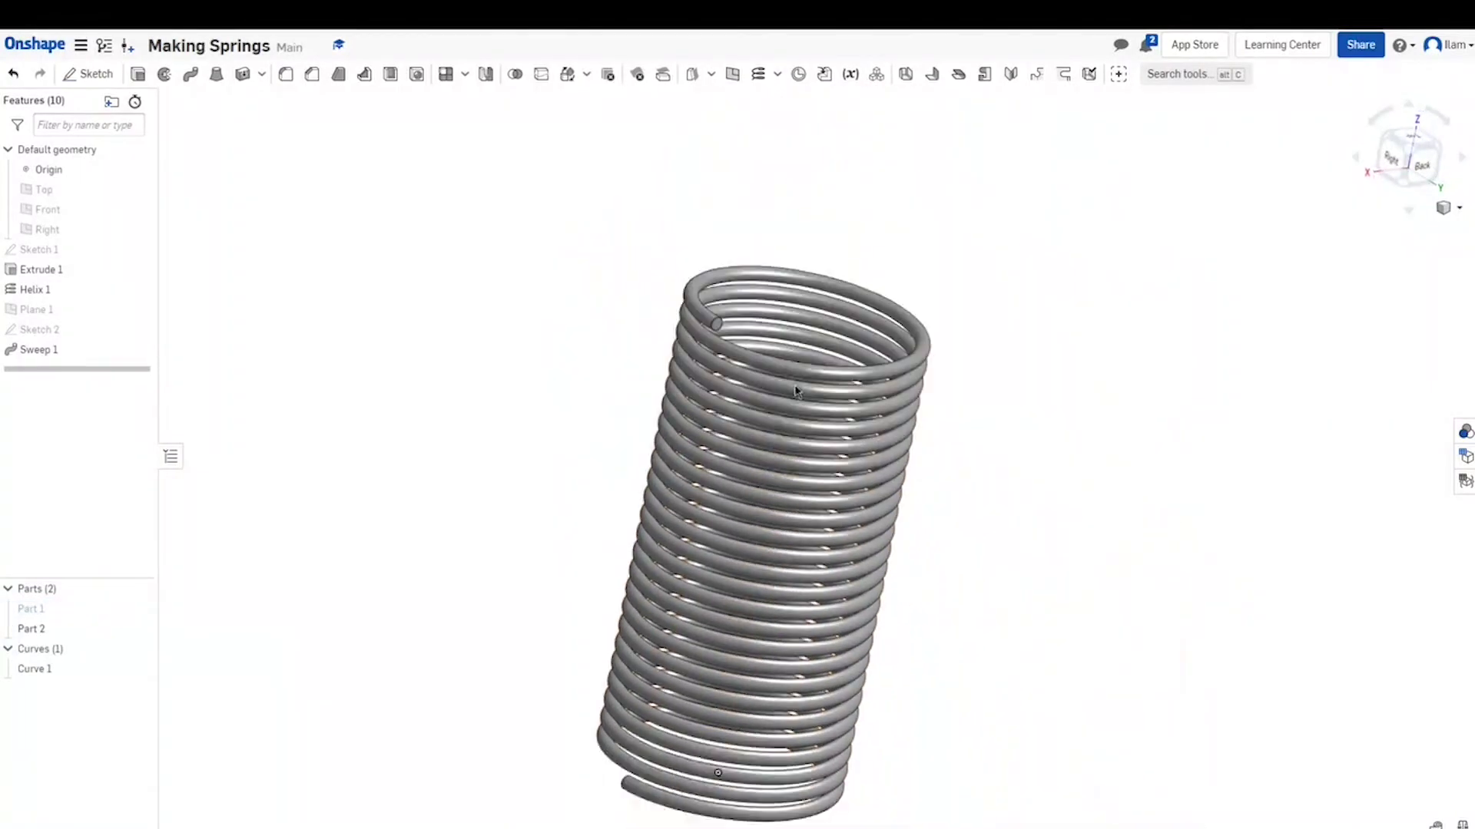
scroll(797, 400, down, 4)
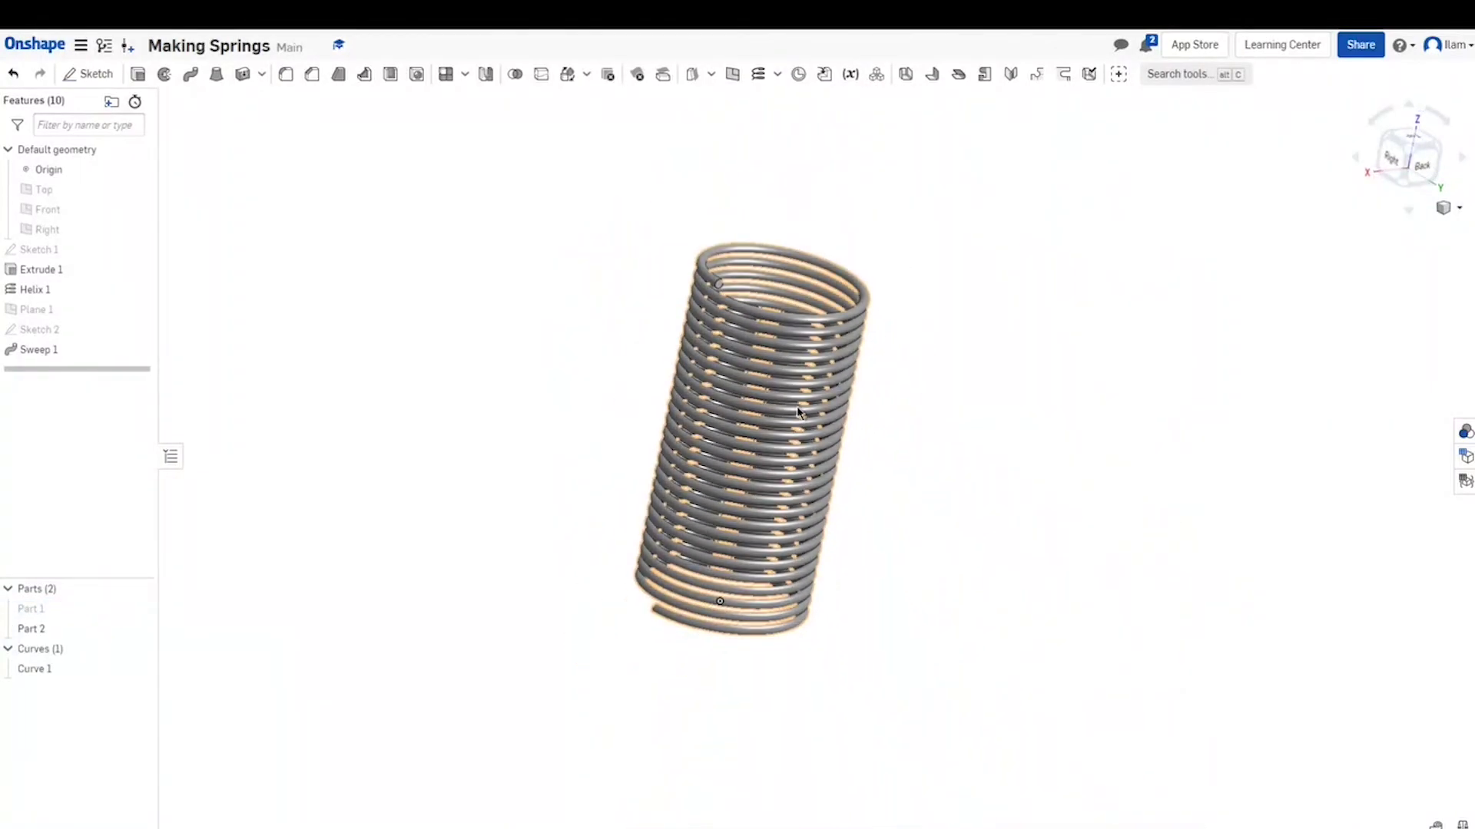
key(shift+7)
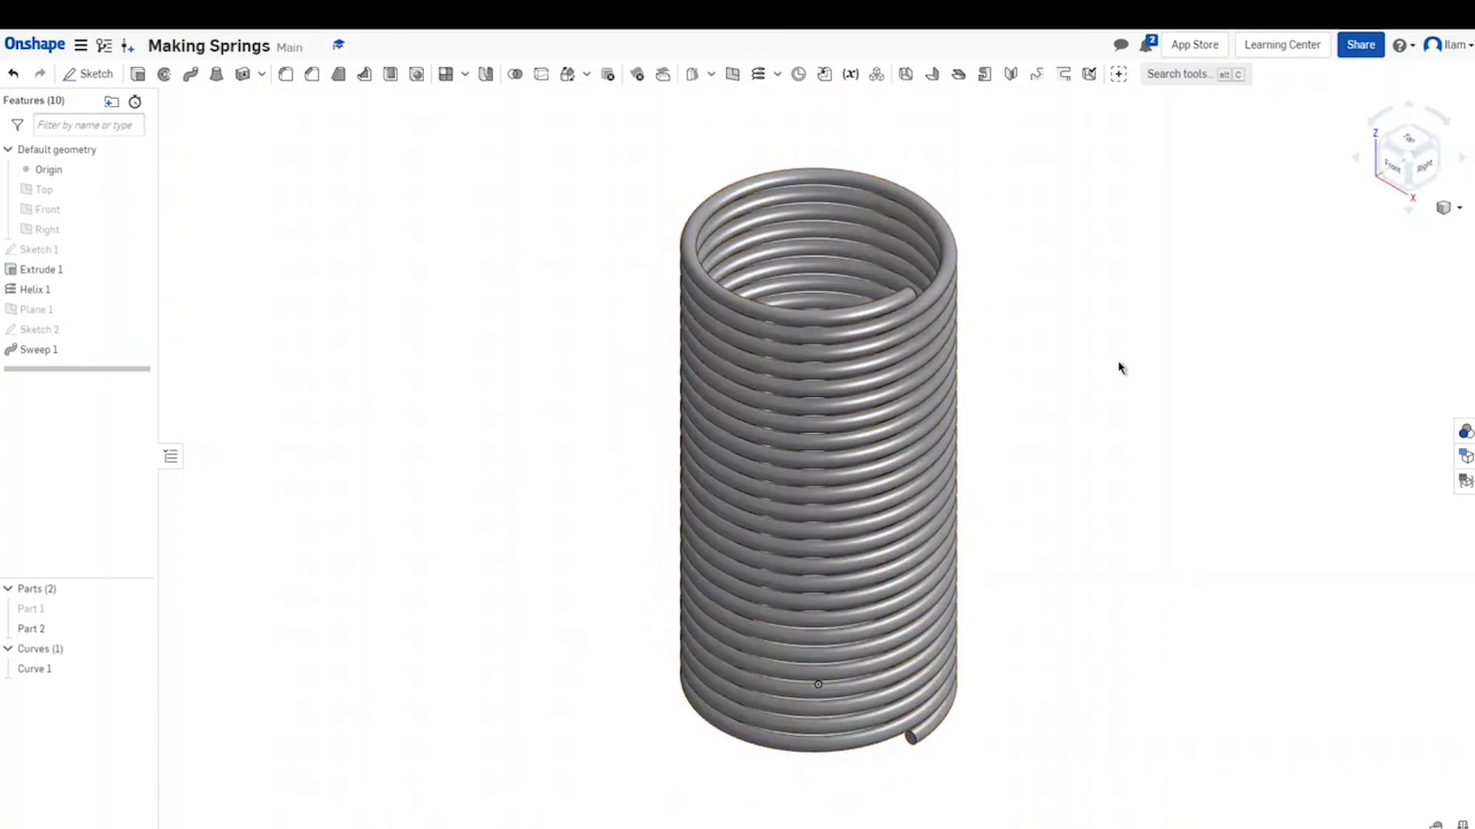